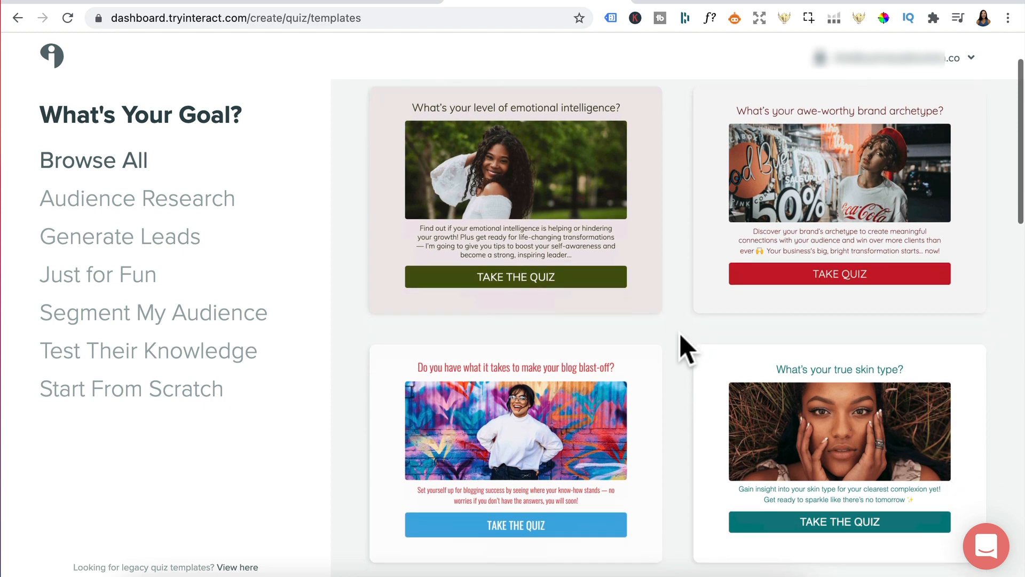
Browse the quiz templates and preview the questions of the "What's your level of emotional intelligence?" template.
scroll(679, 349, "down", 1)
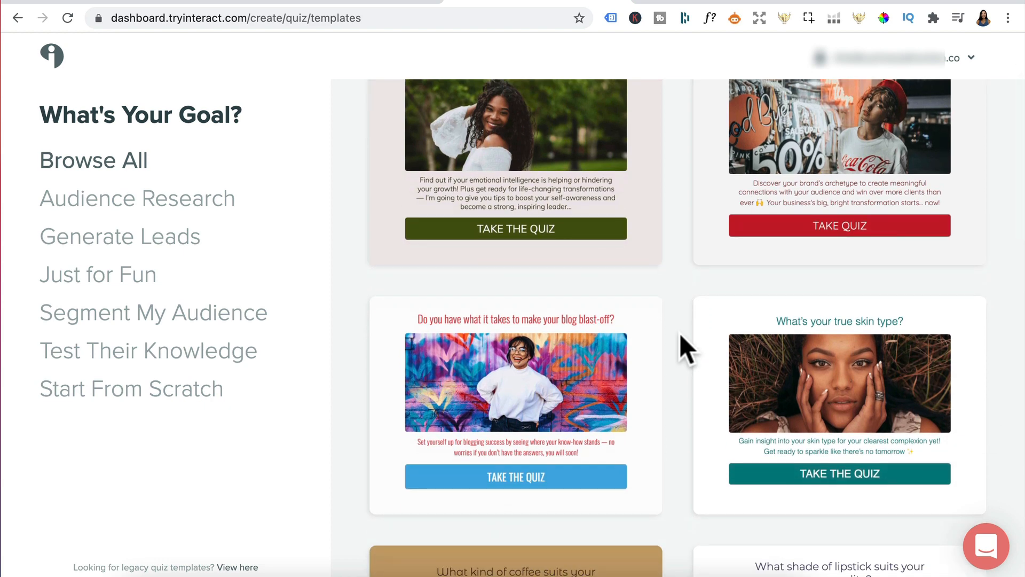
scroll(681, 335, "down", 7)
scroll(674, 347, "up", 10)
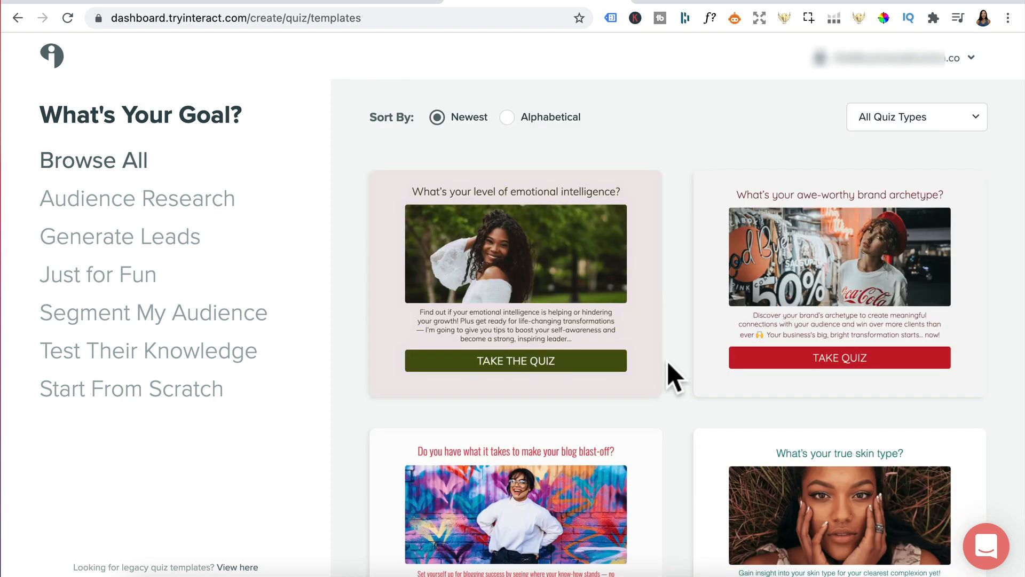
mouse_move(541, 278)
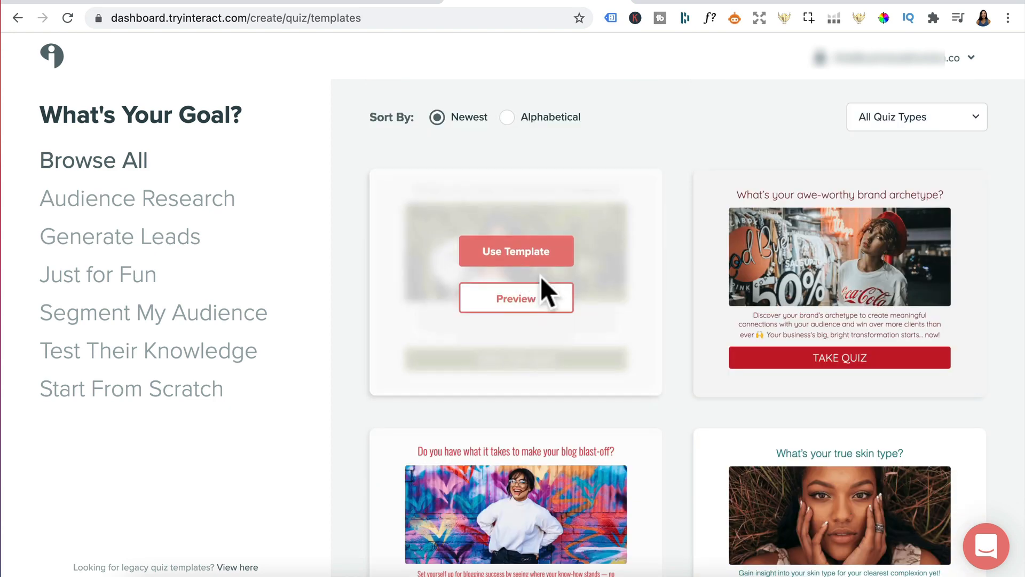
left_click(509, 307)
scroll(759, 398, "down", 10)
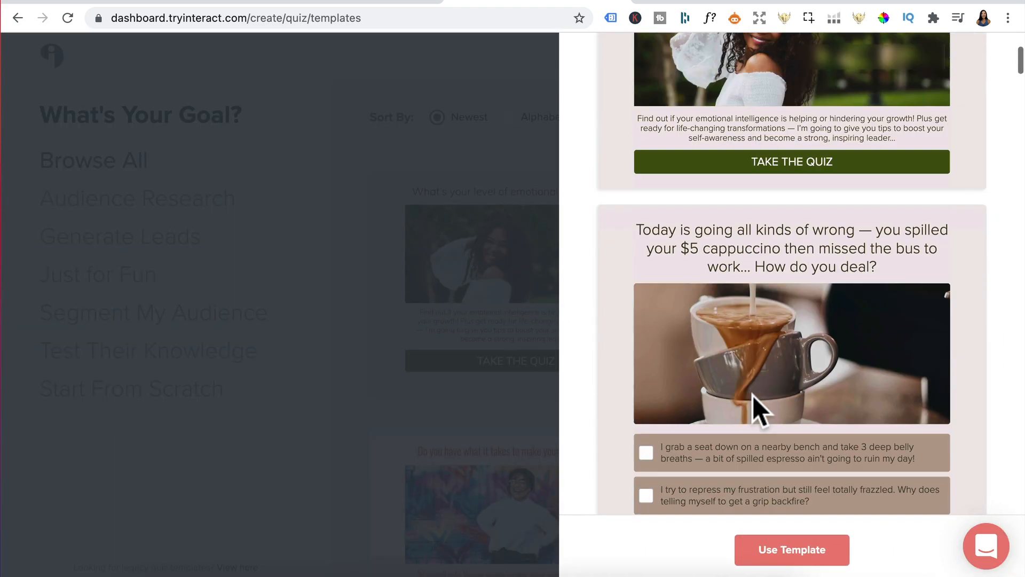
scroll(752, 395, "down", 20)
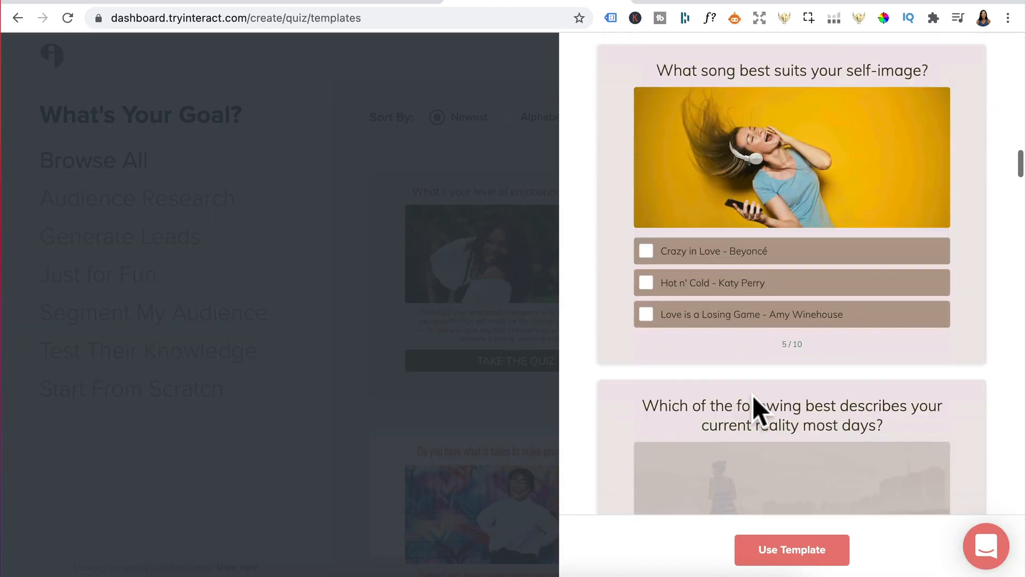
scroll(752, 395, "down", 8)
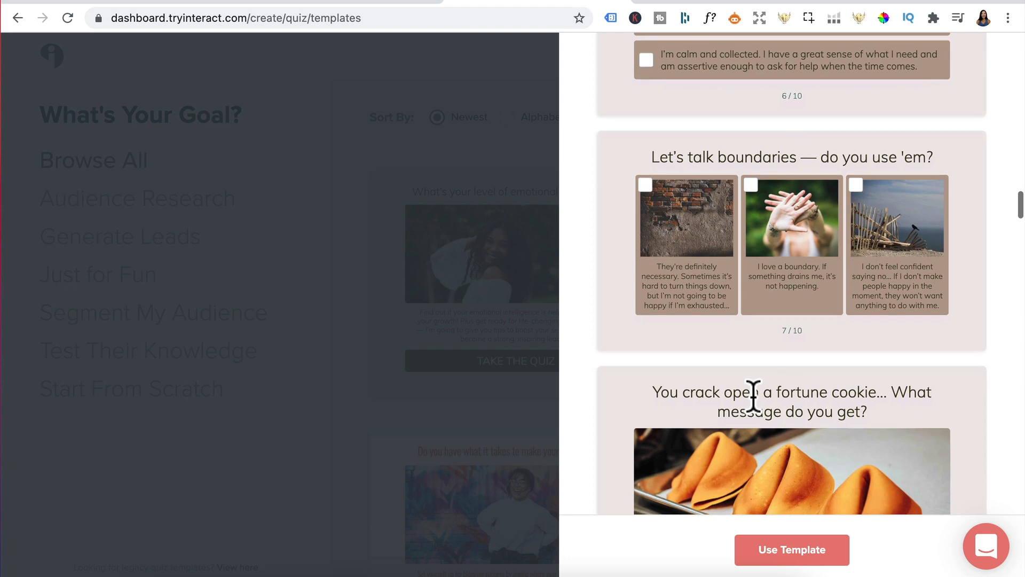
key("Escape")
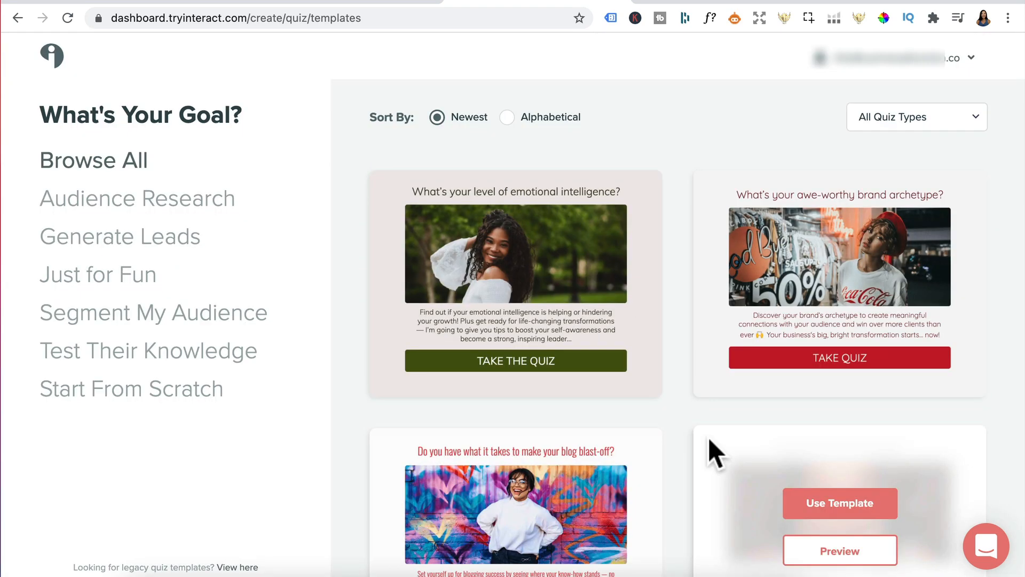
Use a ready-made template to start the "What's your body shape?" quiz in the editor.
scroll(708, 437, "down", 1)
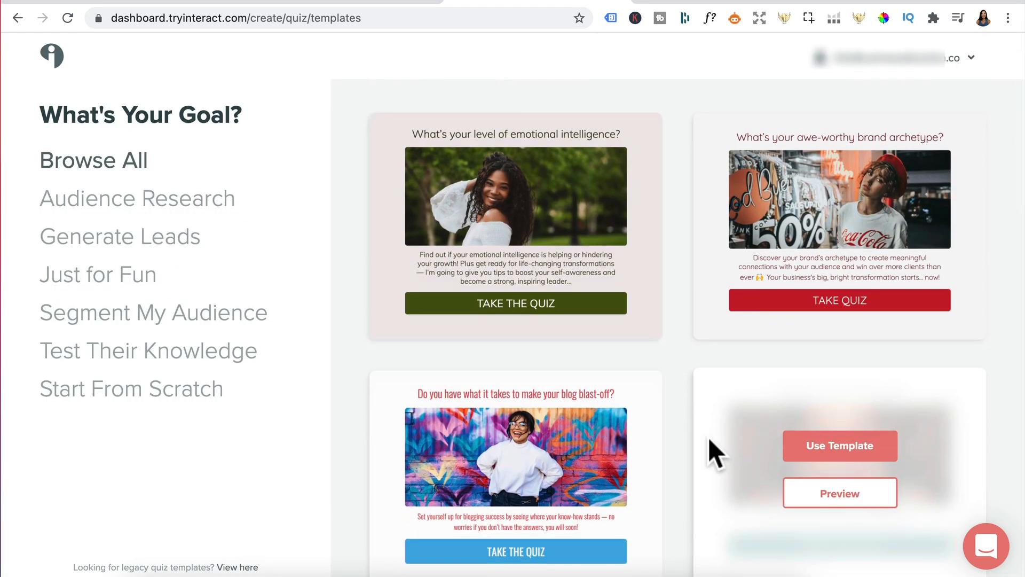
mouse_move(534, 449)
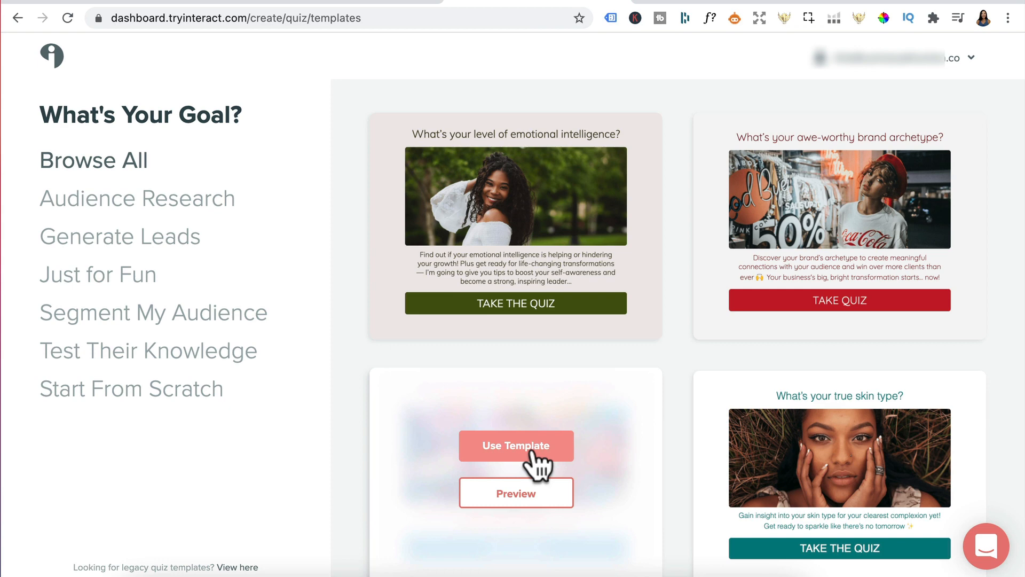
left_click(533, 452)
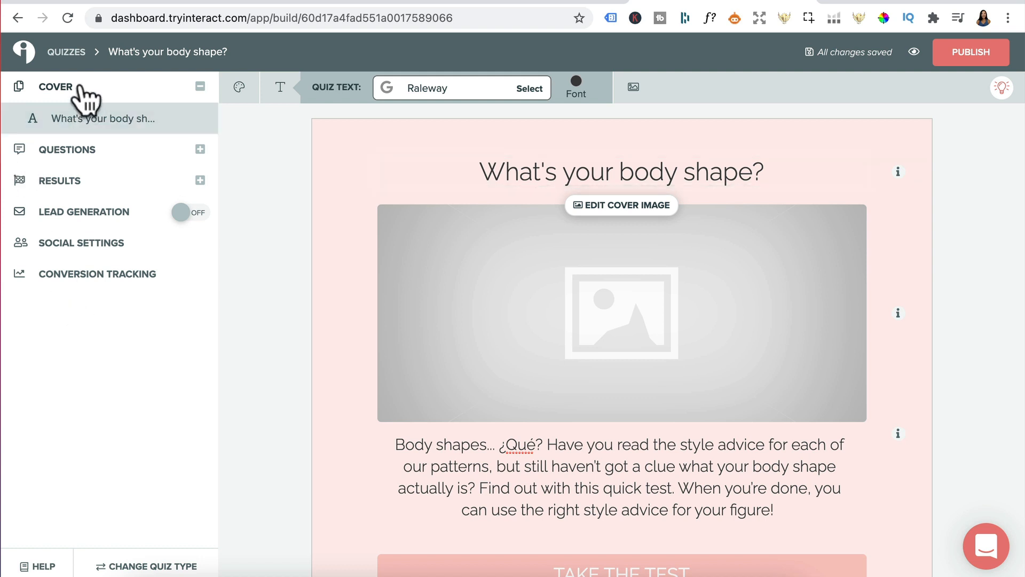
Examine the editable title and description text on the quiz cover.
left_click(533, 171)
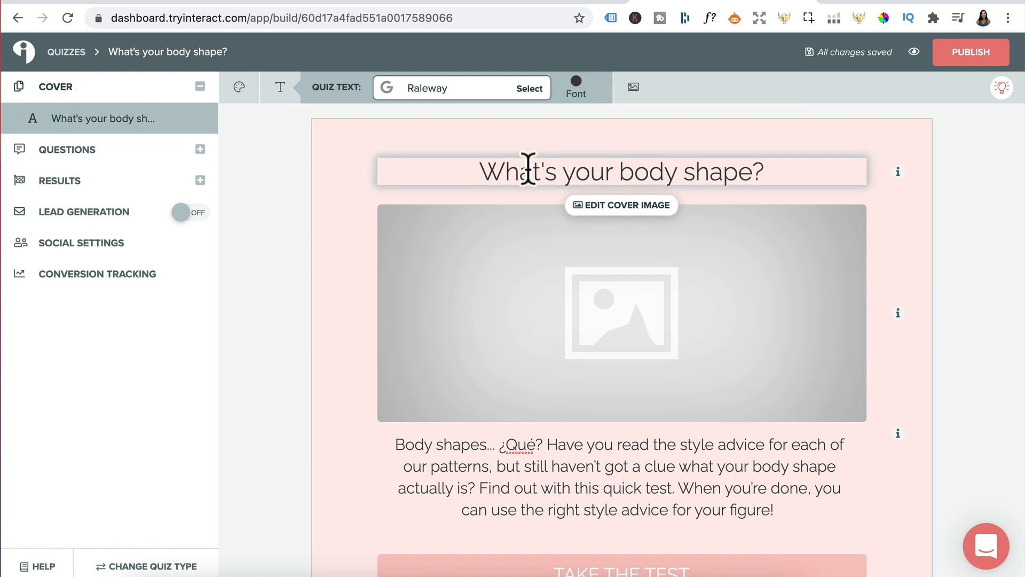
left_click(514, 515)
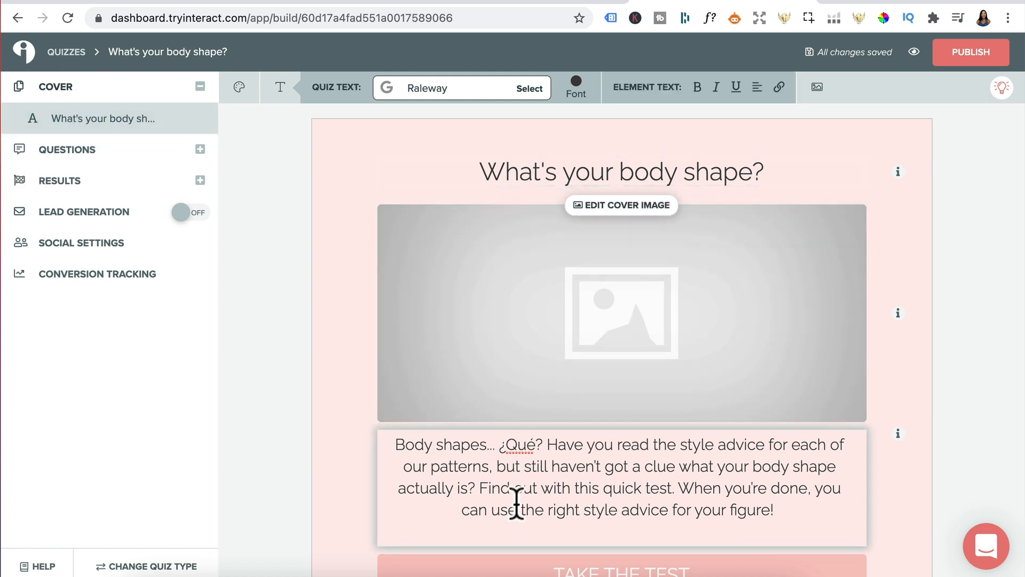
triple_click(567, 169)
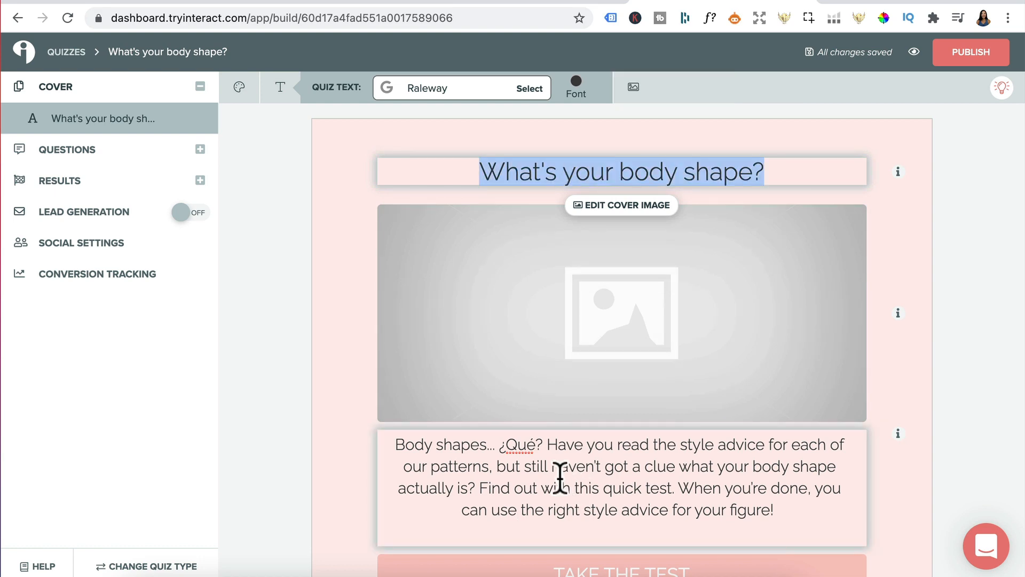
Open the cover image chooser and examine its file upload and web URL options.
left_click(645, 327)
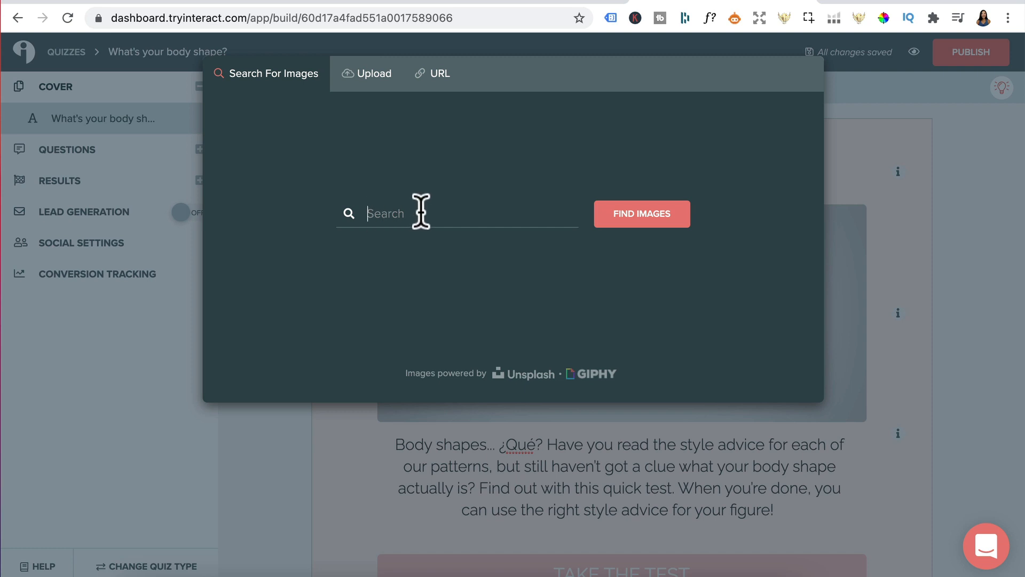
left_click(373, 77)
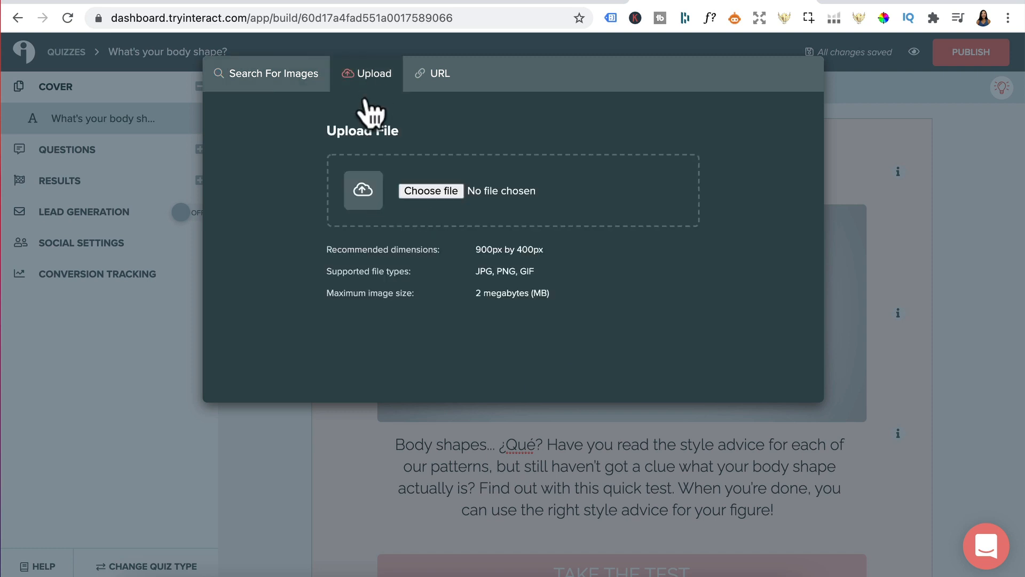
left_click(438, 75)
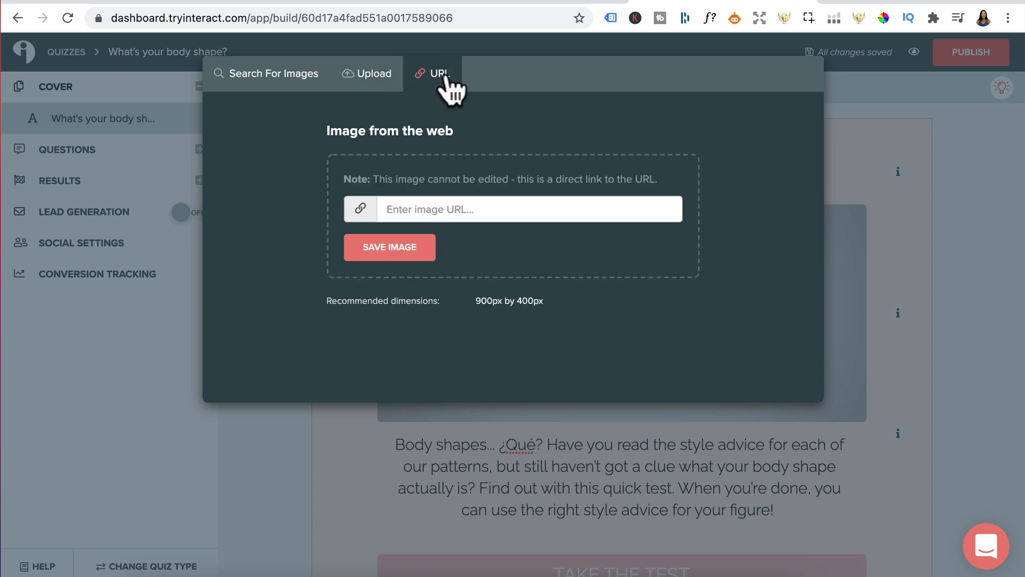
Search Unsplash for "body" and set the photo of a person among white blossoms as the cover image, cropped to its lower part.
left_click(293, 78)
type("body")
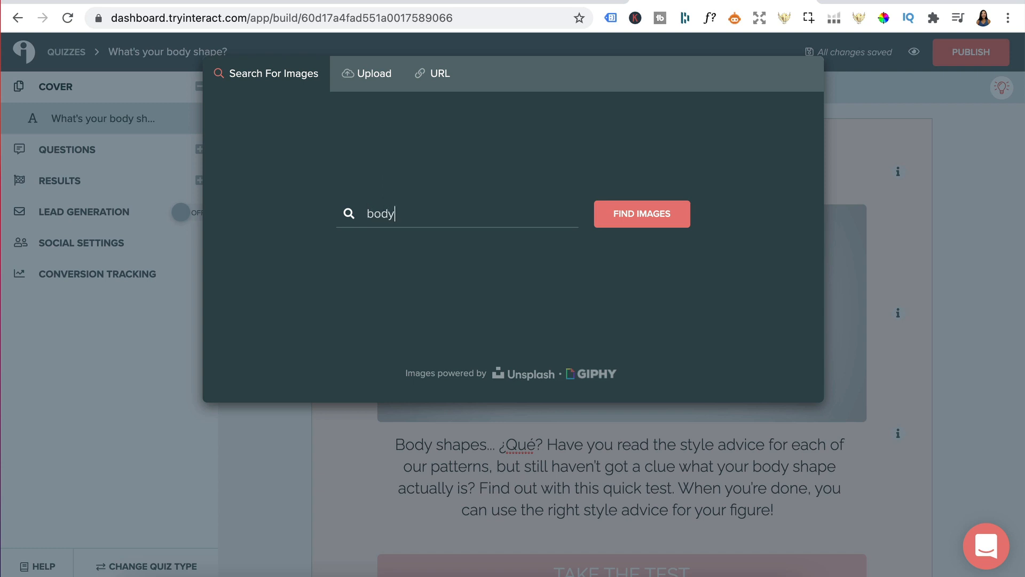
left_click(662, 213)
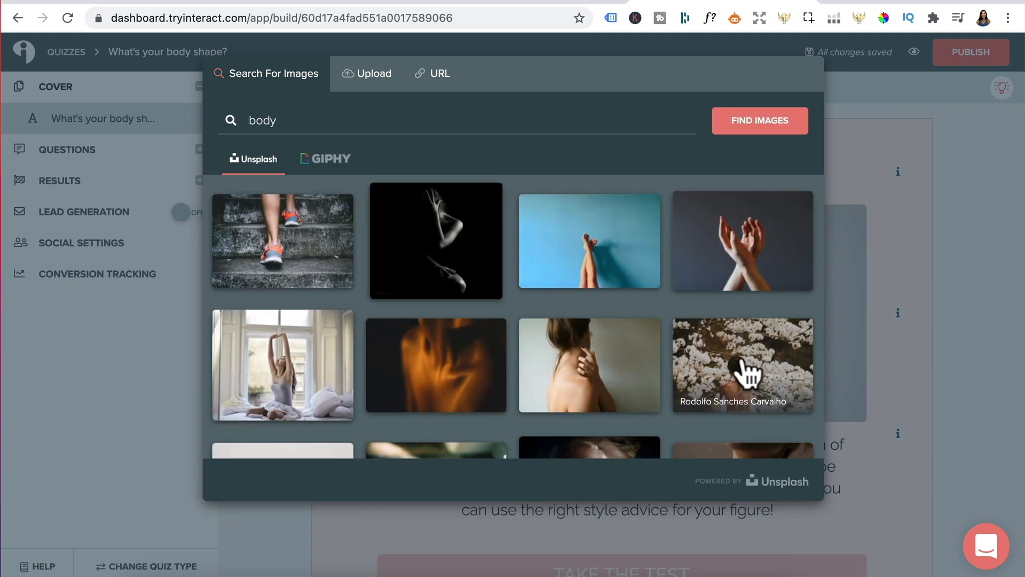
left_click(742, 364)
left_click_drag(693, 313, 693, 388)
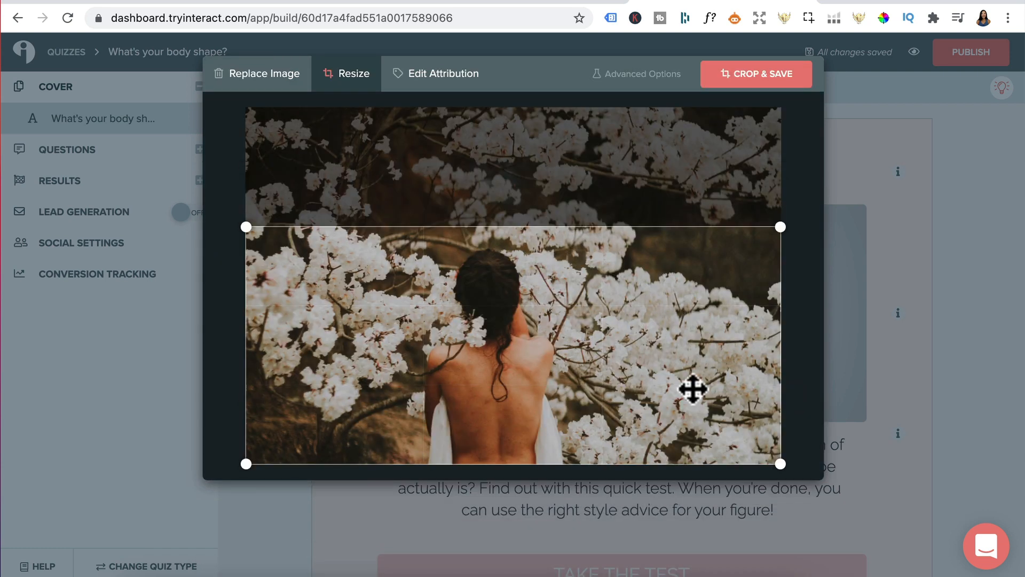
left_click(761, 74)
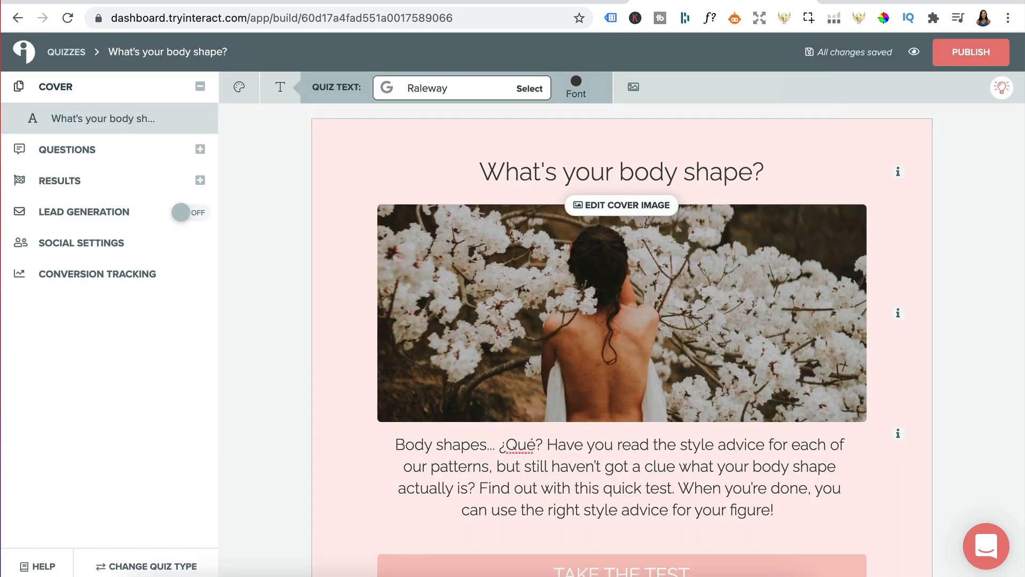
Set the quiz background colour to #E8D4CF.
left_click(114, 126)
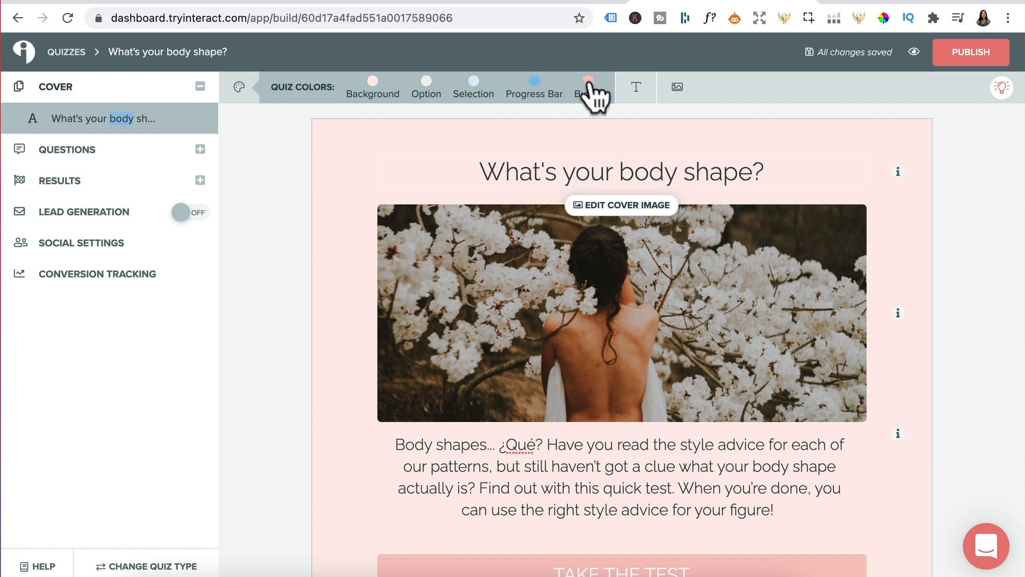
left_click(372, 81)
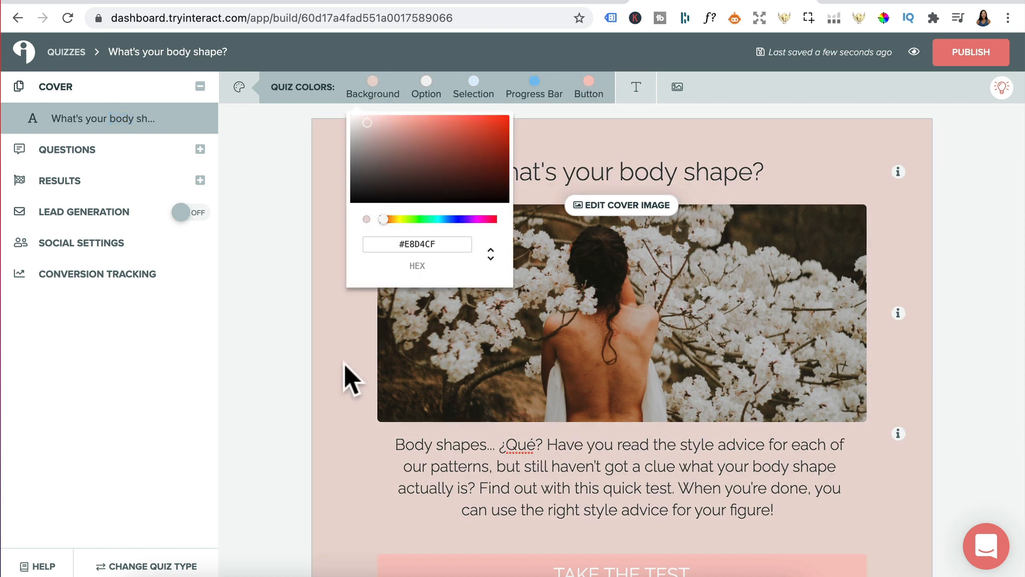
left_click(344, 363)
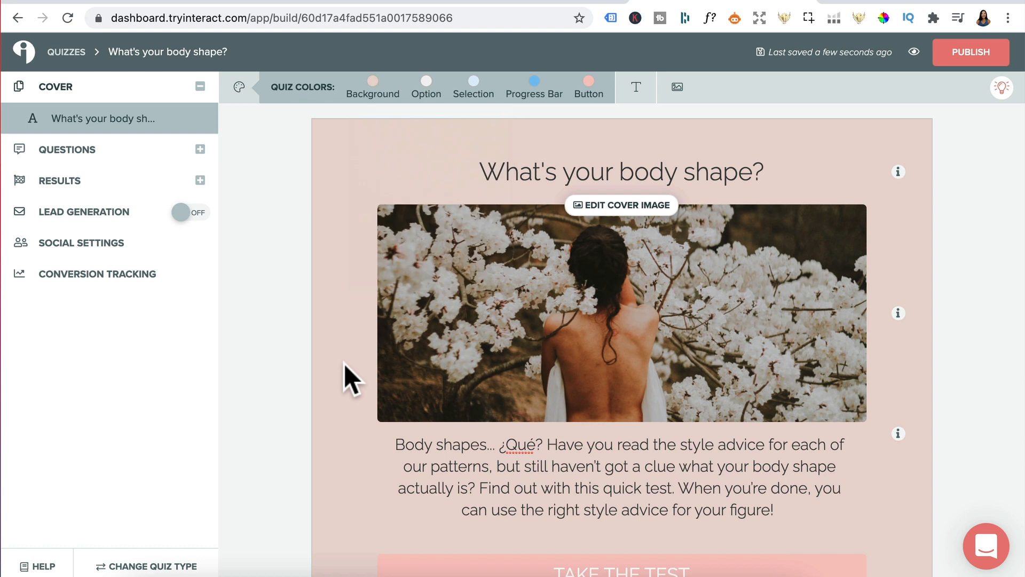
Look through the Google Fonts available for the quiz text and check the quiz's image option.
left_click(636, 89)
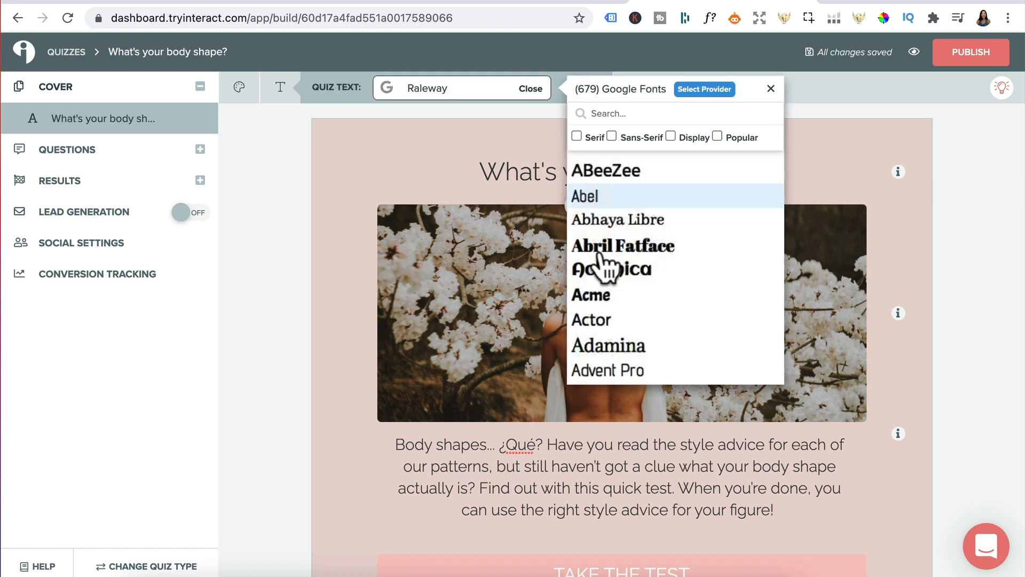
scroll(597, 304, "down", 2)
scroll(597, 319, "down", 8)
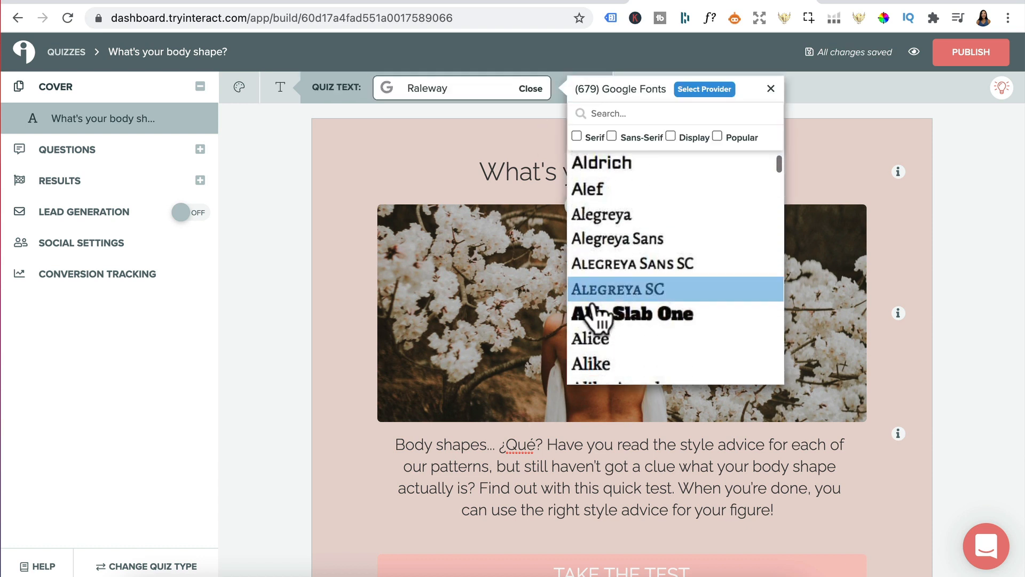
scroll(594, 310, "down", 2)
scroll(593, 310, "up", 10)
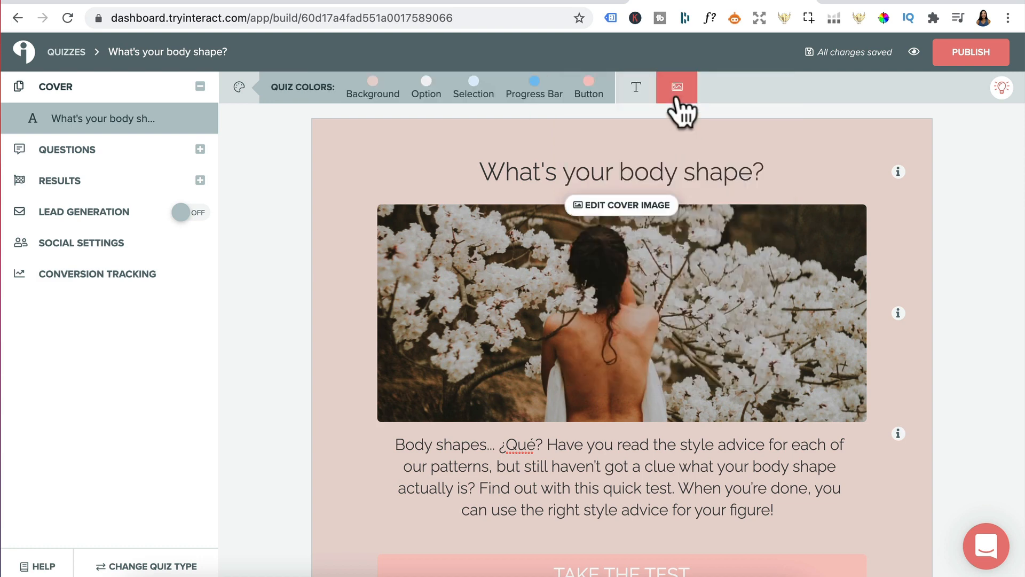
left_click(677, 94)
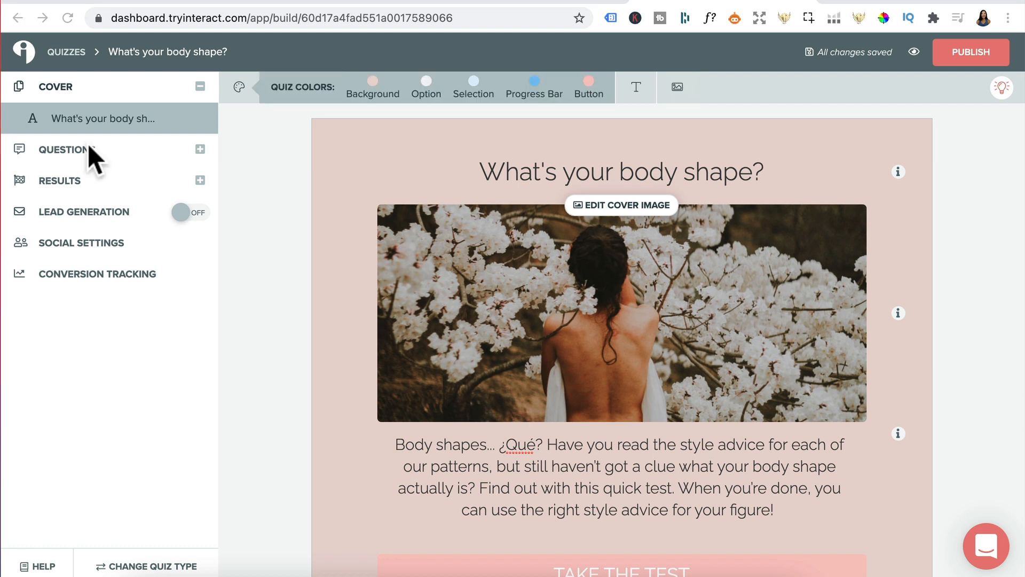
Review the quiz's questions and results, viewing the "My waist is ..." question and the "A-type / pear" result.
left_click(61, 151)
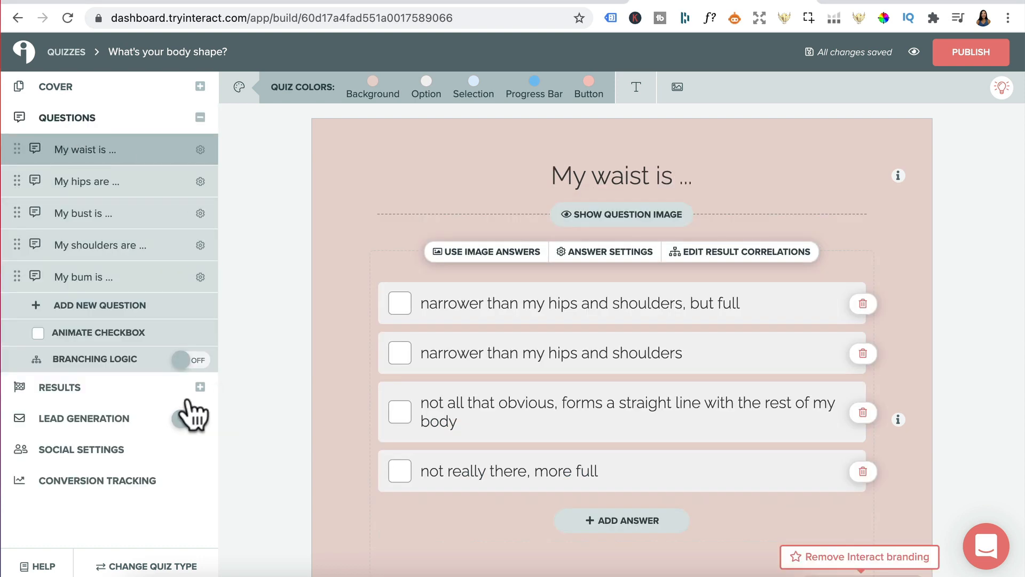
left_click(59, 388)
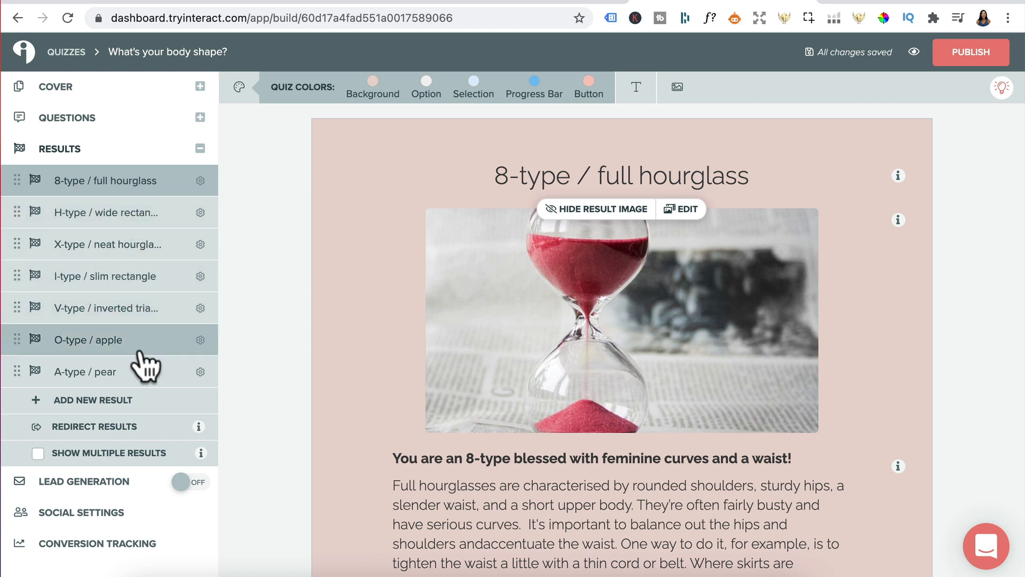
left_click(171, 370)
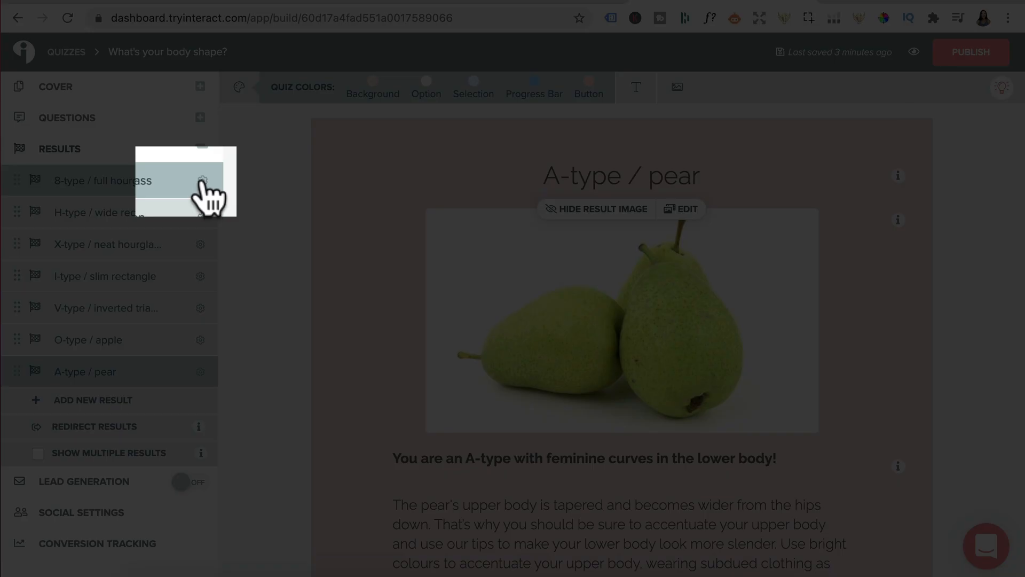
Examine the "8-type / full hourglass" result's removal option, title, image, description and call to action.
left_click(201, 180)
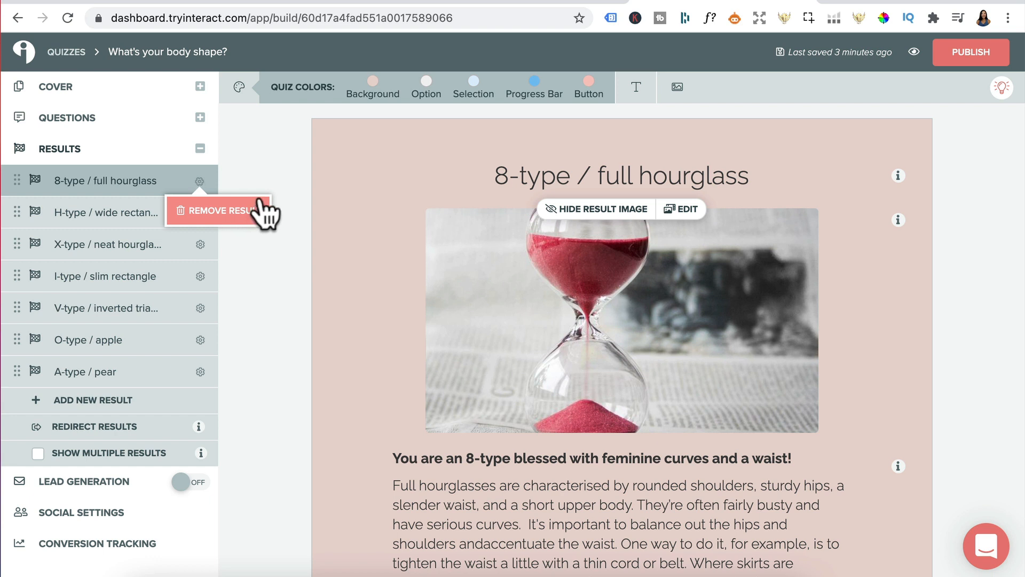
left_click(100, 179)
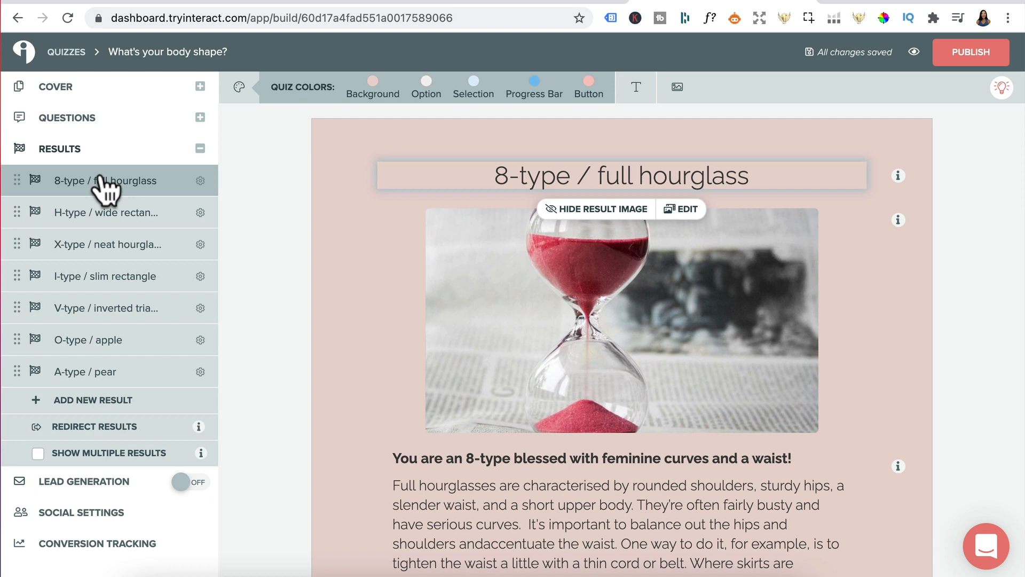
left_click(630, 176)
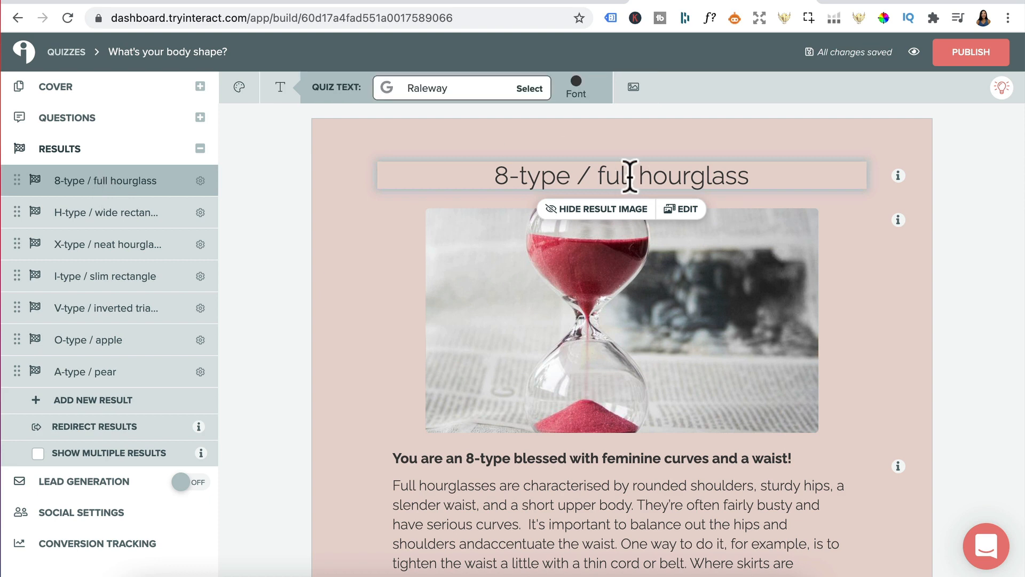
left_click(617, 316)
left_click(614, 498)
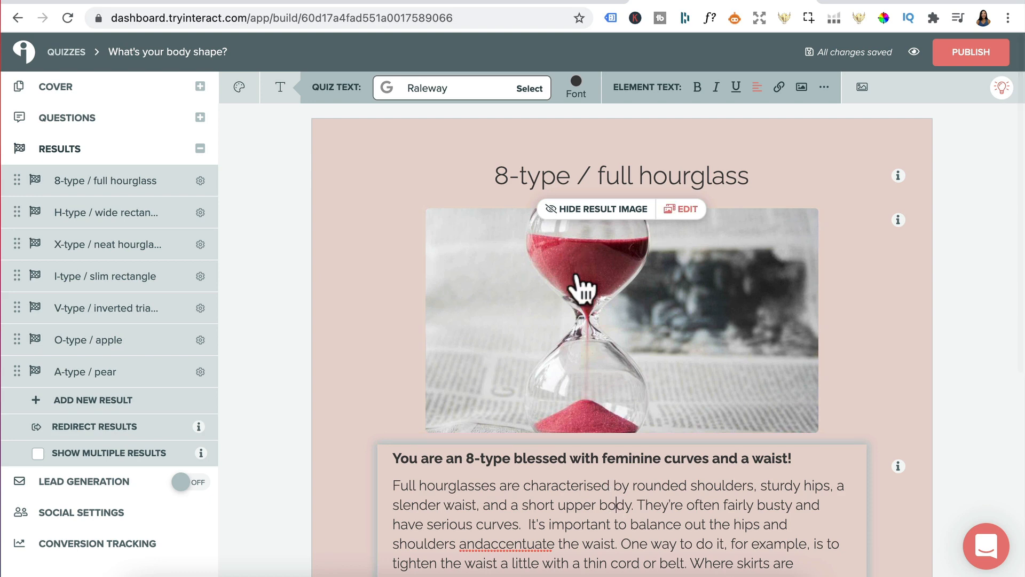
scroll(579, 286, "down", 5)
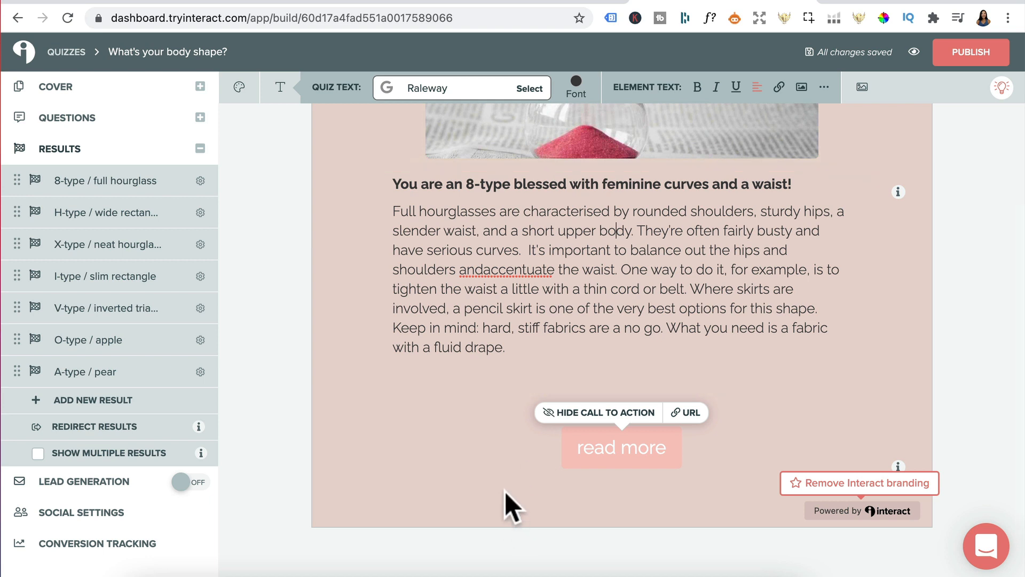
Change the call to action text of the "8-type / full hourglass" result to "learn more".
triple_click(627, 425)
type("learn more")
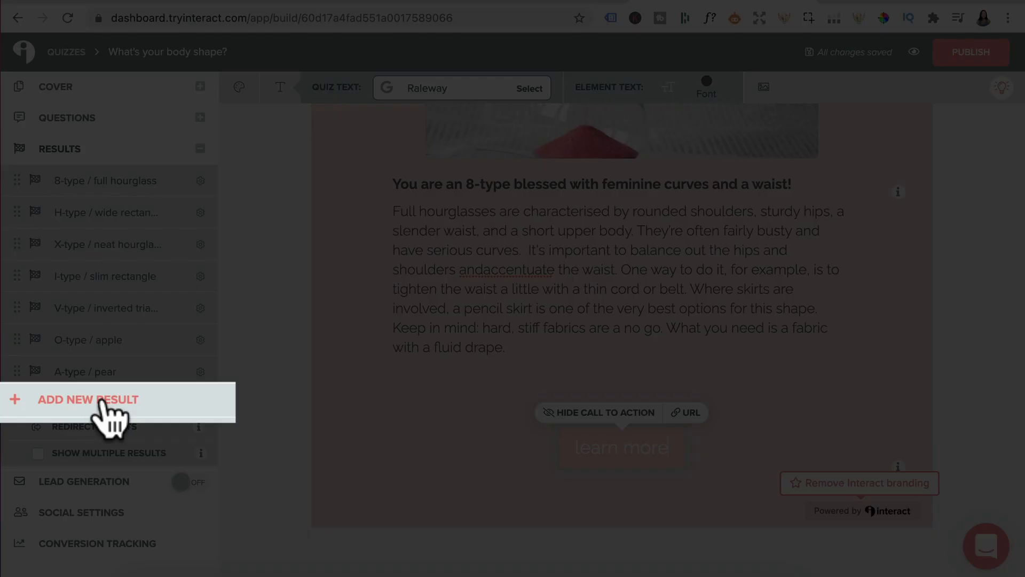
Add a new blank result to the quiz and remove it again.
left_click(78, 400)
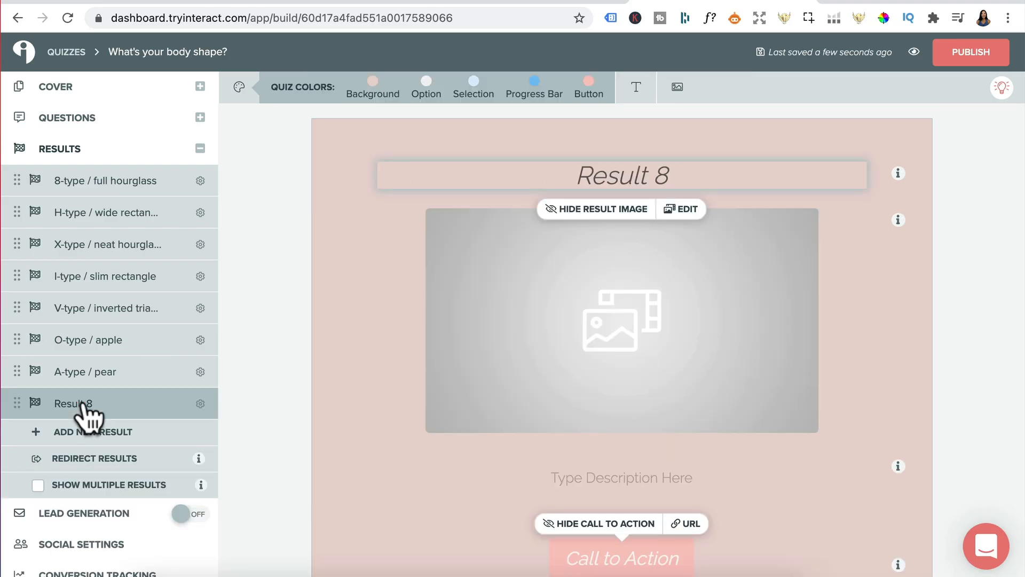
left_click(200, 404)
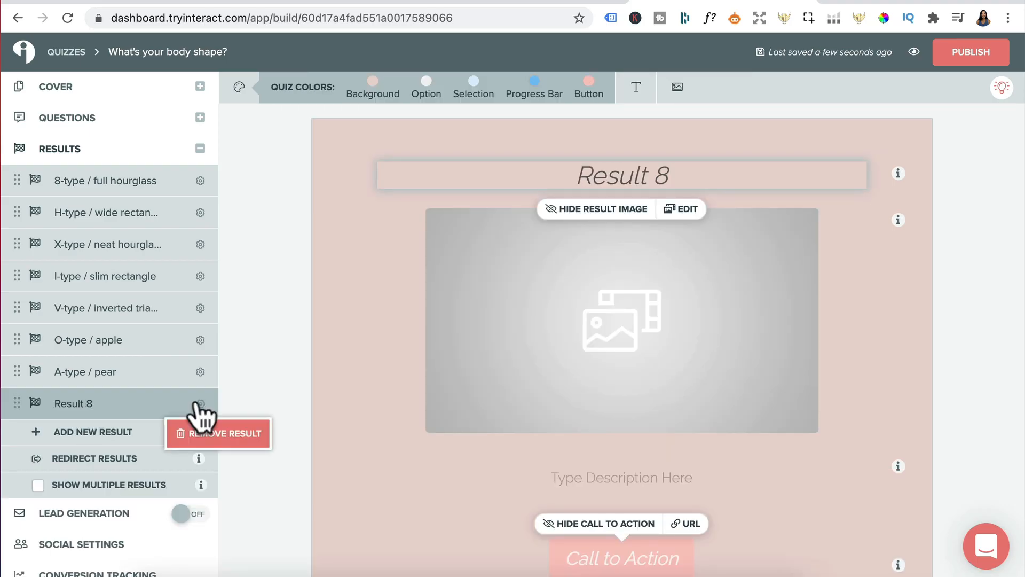
left_click(216, 435)
left_click(206, 439)
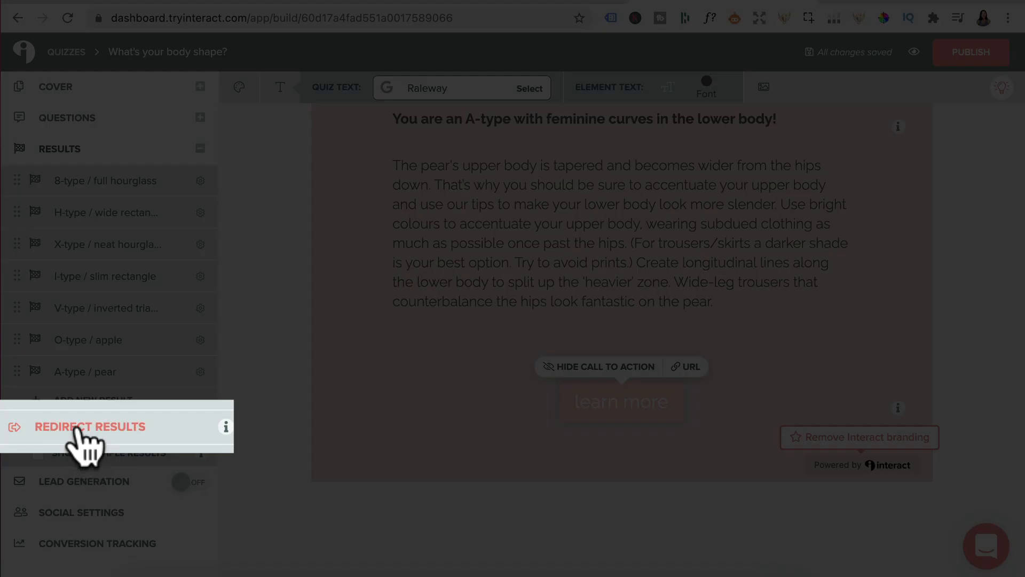
Try the redirect option for the "8-type / full hourglass" result and for all results, disable all redirects and close the redirect settings.
left_click(80, 427)
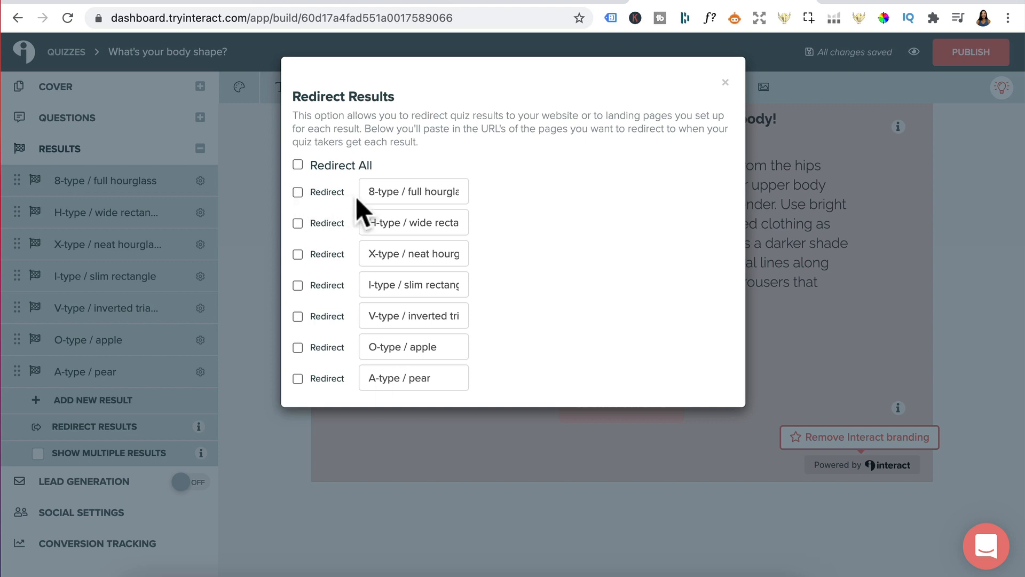
left_click(375, 187)
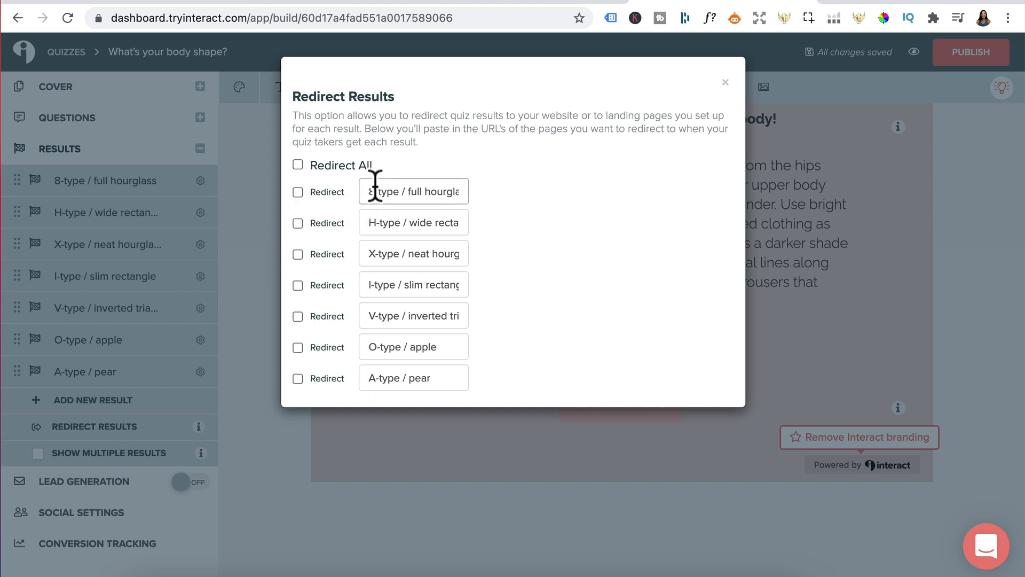
left_click(298, 193)
left_click(561, 188)
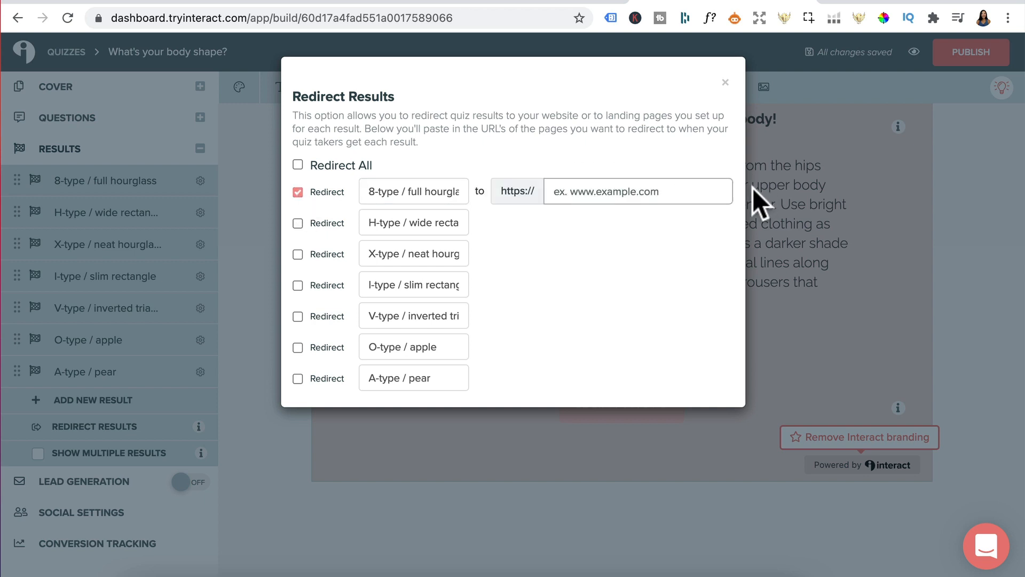
left_click(295, 164)
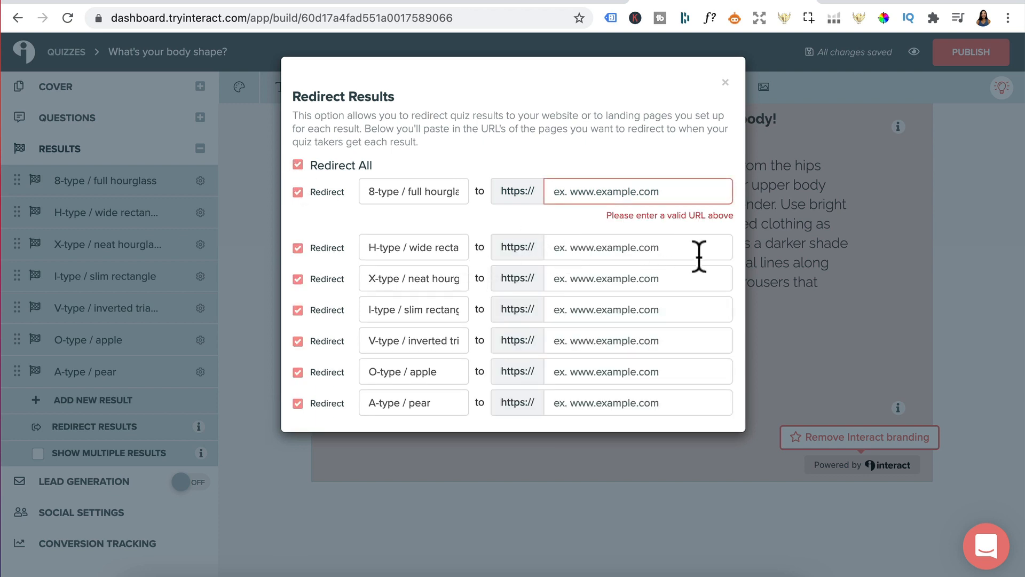
left_click(298, 163)
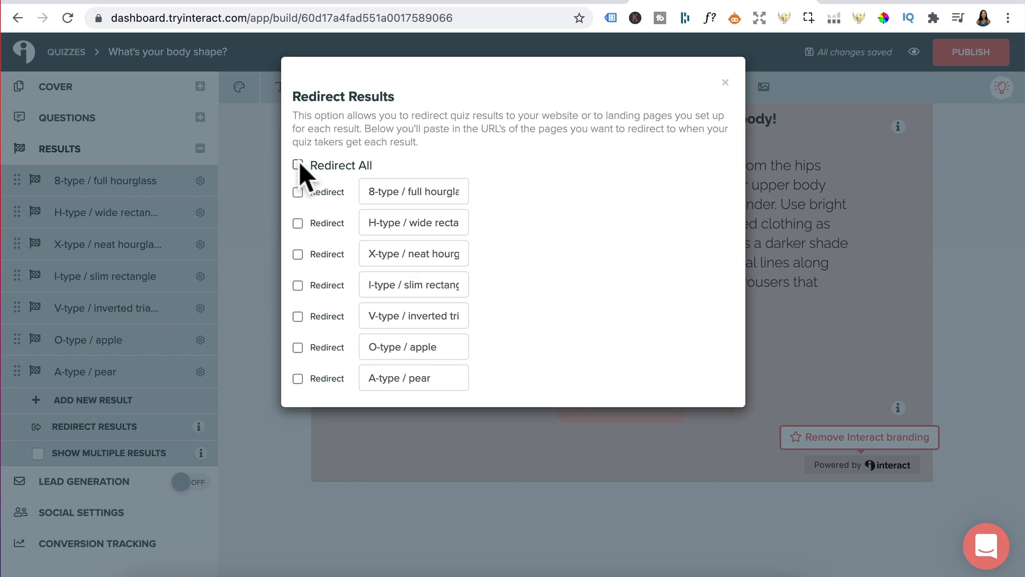
left_click(725, 82)
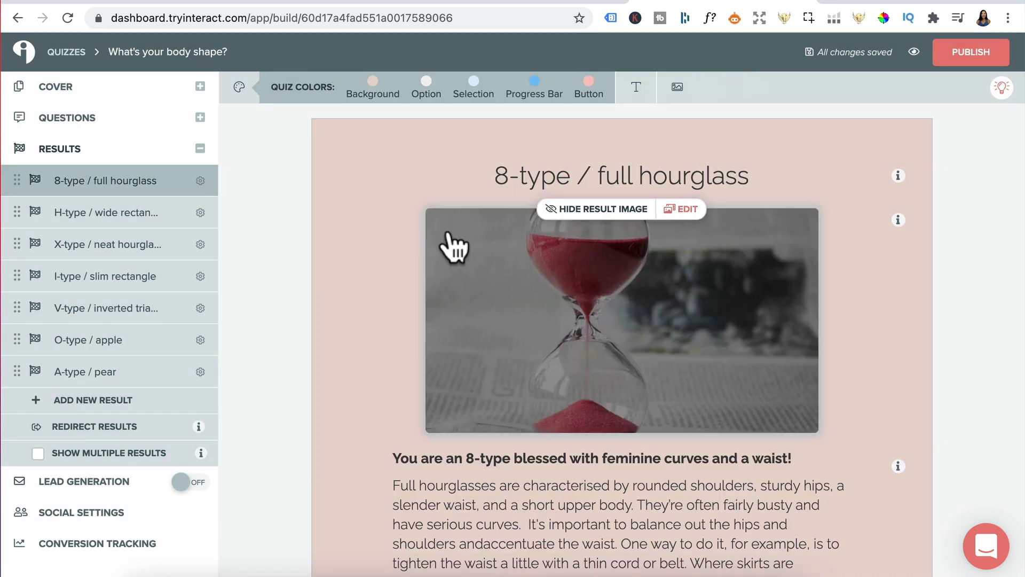
View the "H-type / wide rectangle" and "X-type / neat hourglass" results, including the latter's image, description and call to action.
left_click(81, 214)
left_click(87, 245)
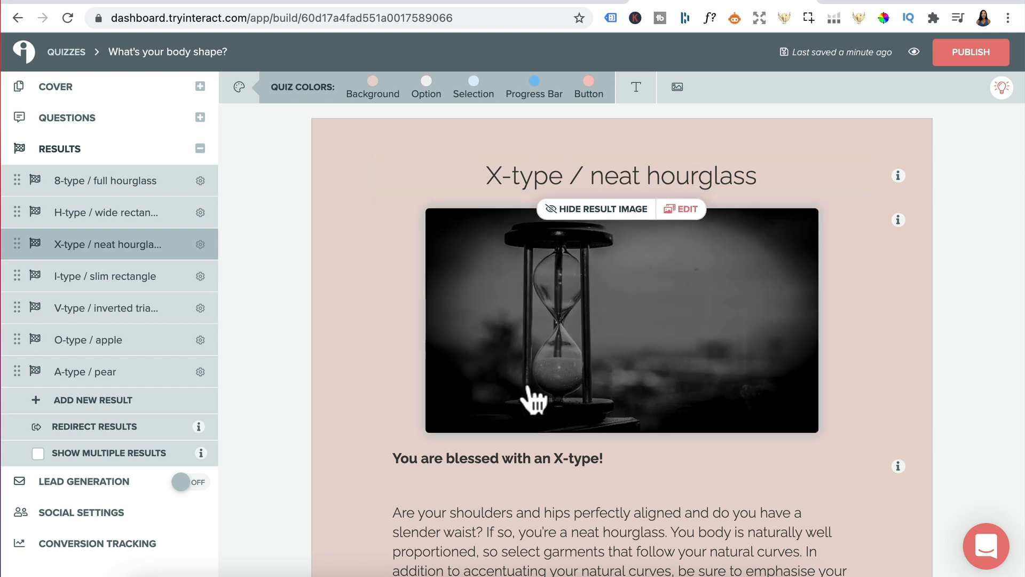
scroll(517, 361, "down", 5)
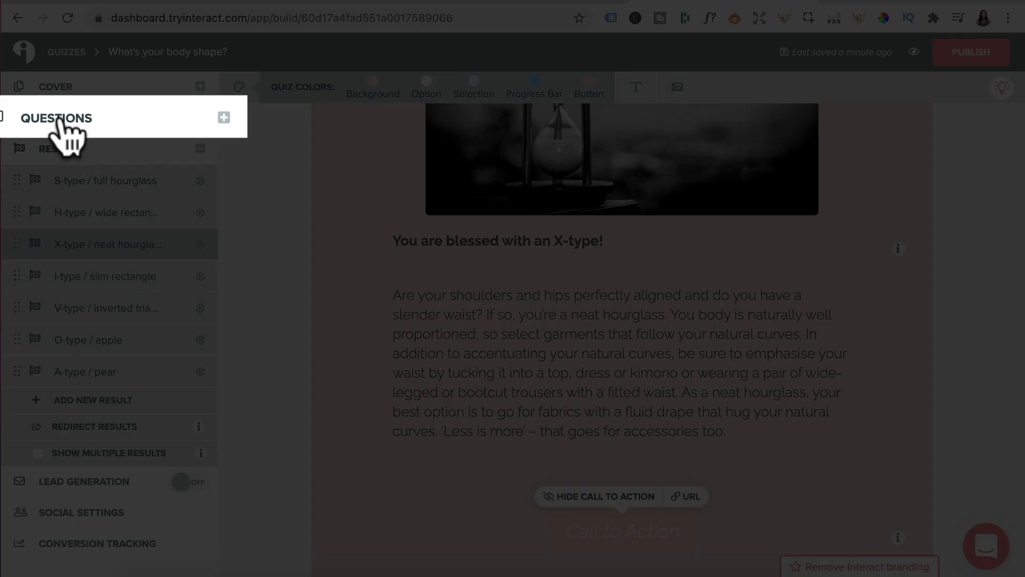
Show a question image on the "My waist is ..." question.
left_click(67, 118)
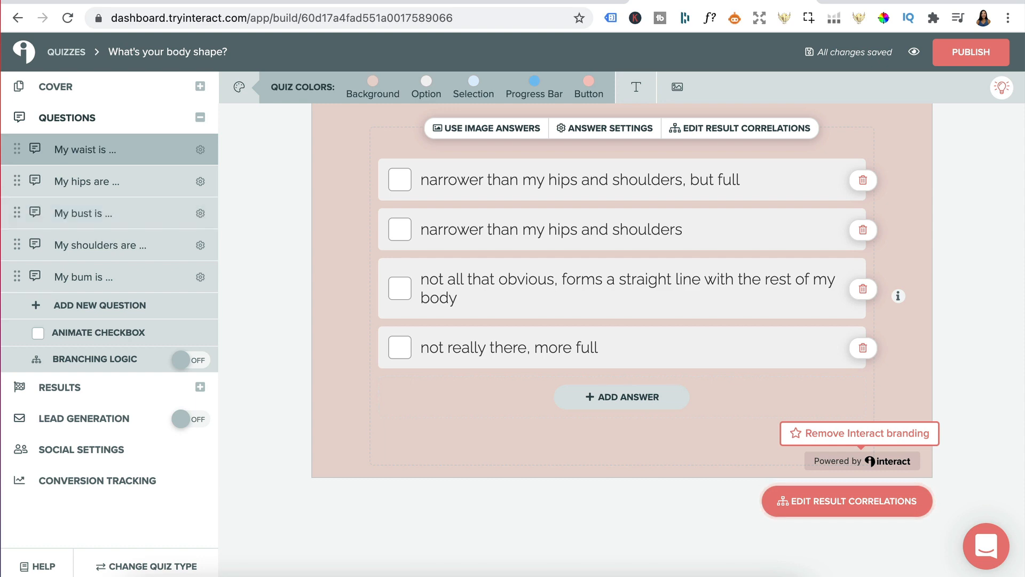
scroll(306, 210, "up", 3)
scroll(307, 210, "down", 1)
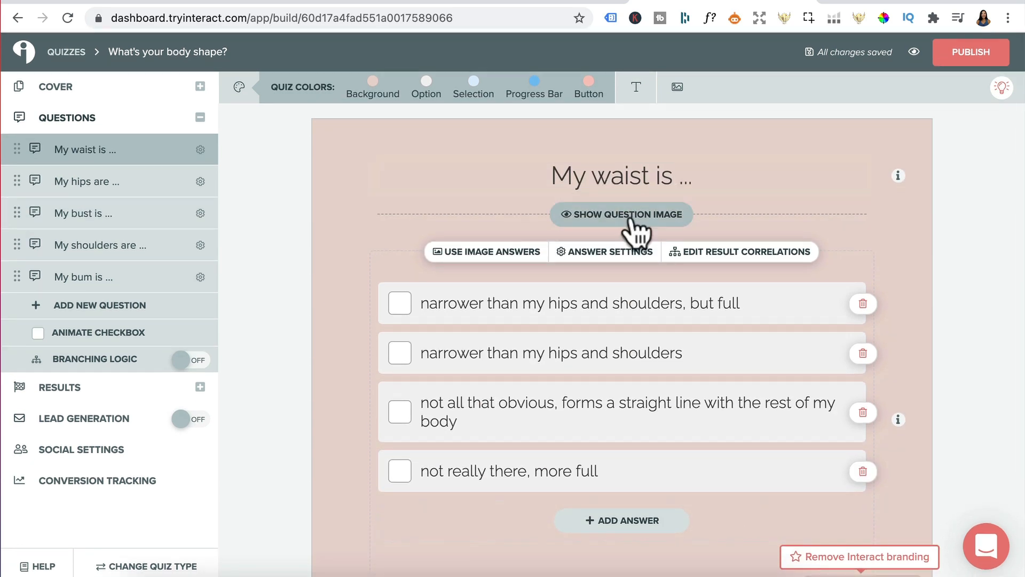
left_click(589, 217)
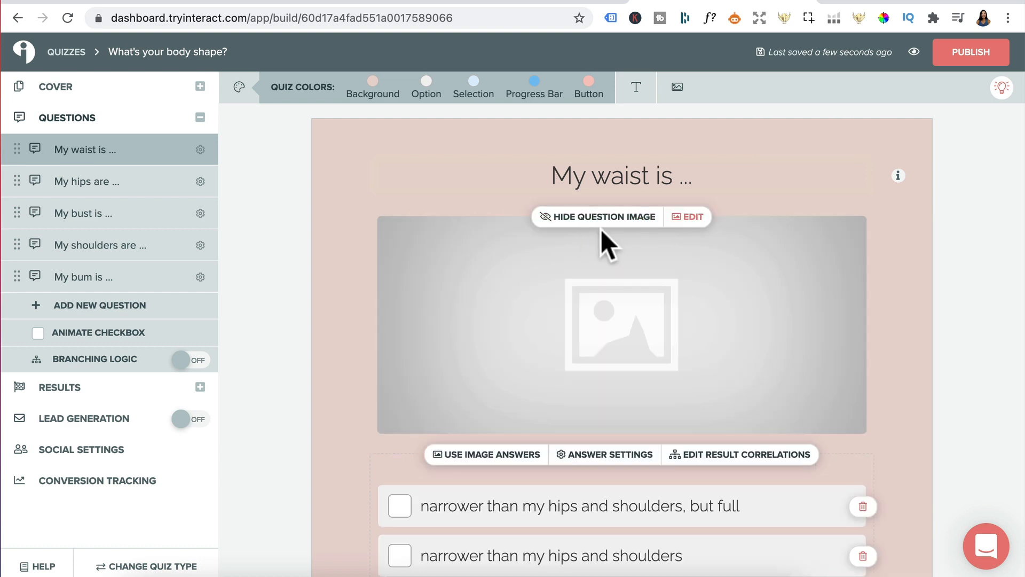
Search the image library for "waist" and set the Unsplash tape-measure photo as the question image with the default crop.
left_click(600, 310)
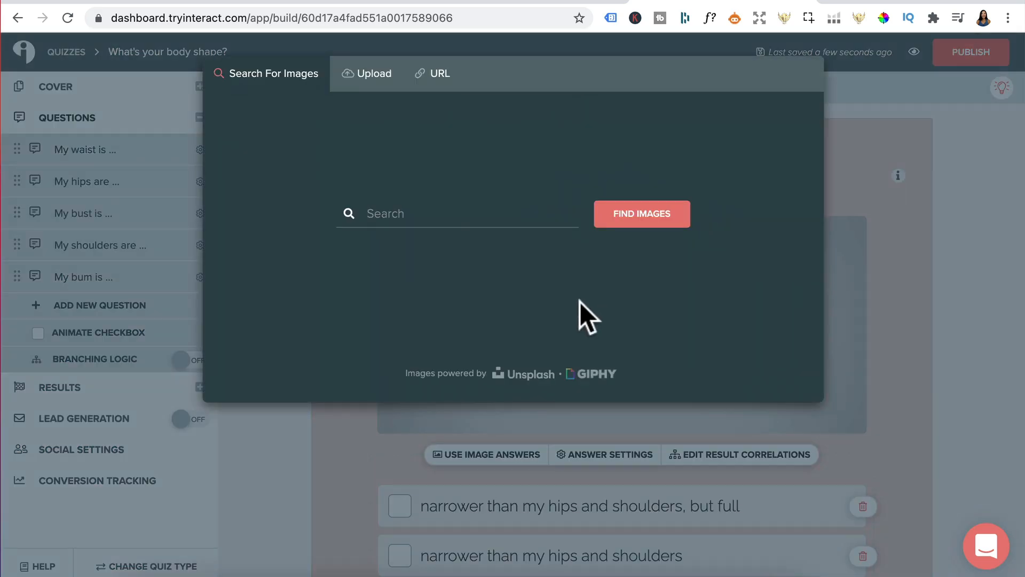
type("waist")
left_click(656, 219)
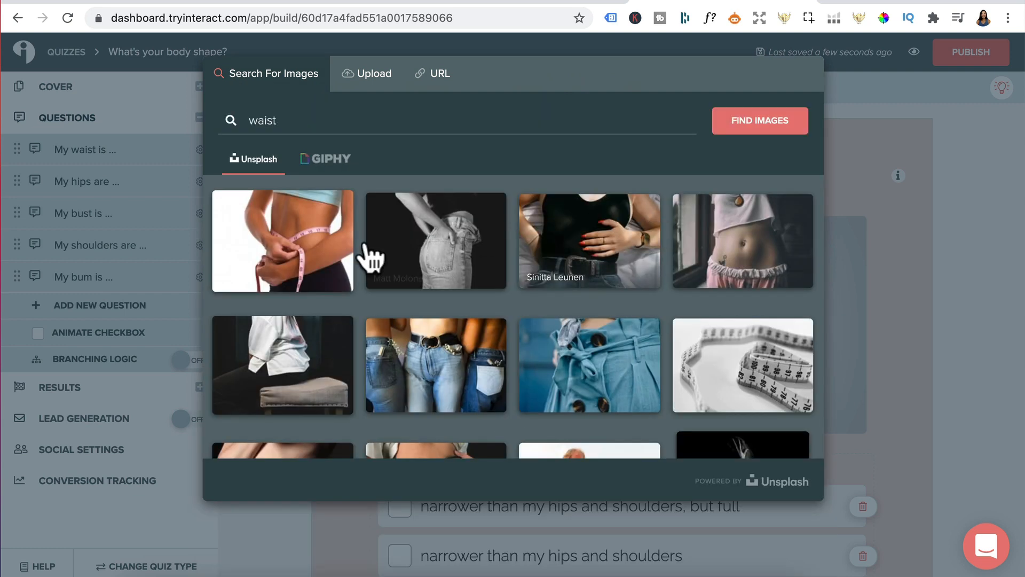
left_click(275, 227)
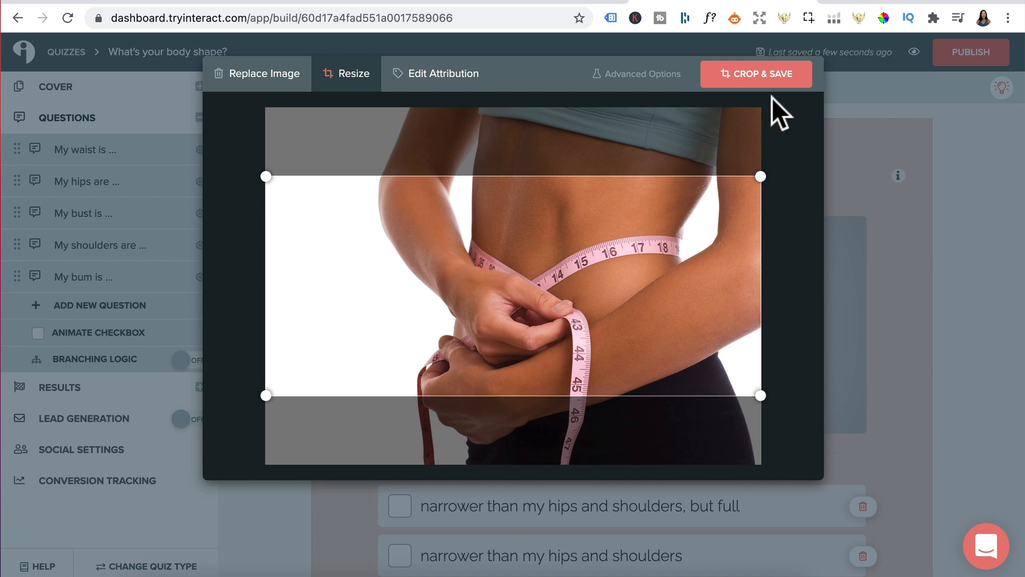
left_click(764, 77)
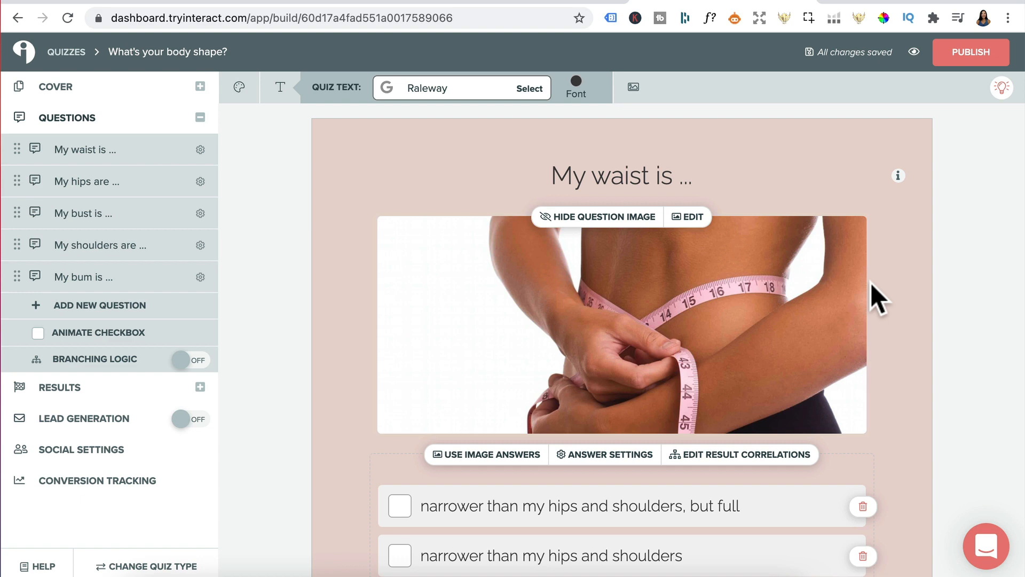
Try image answers for the "My waist is ..." question, open the first answer's image picker, and switch back to text answers.
scroll(507, 487, "down", 4)
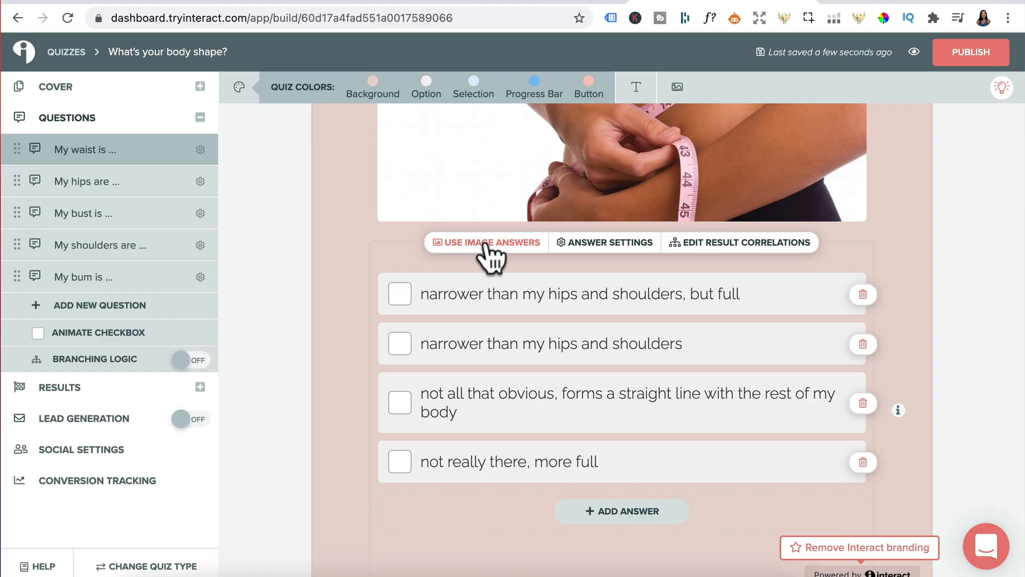
left_click(489, 245)
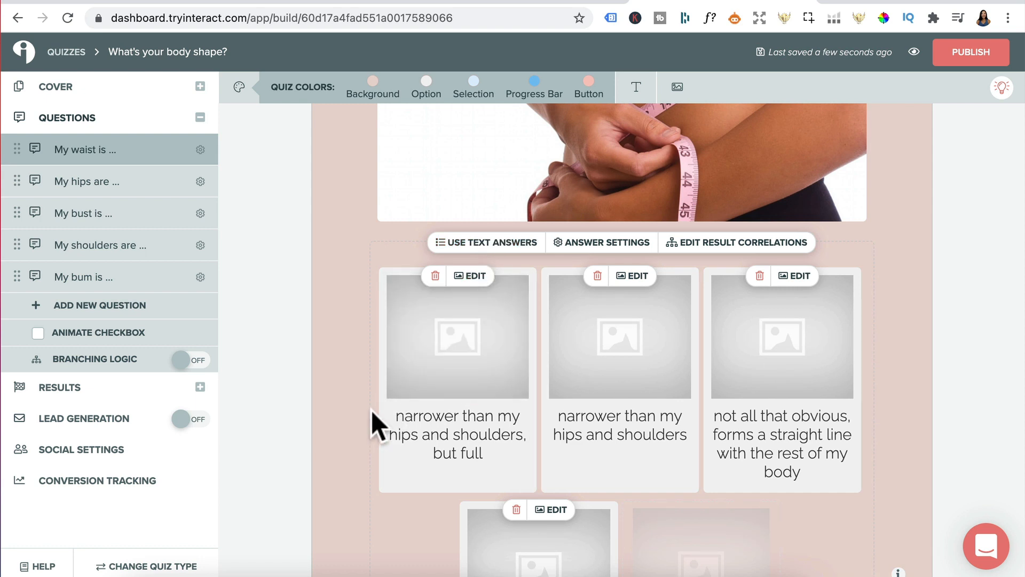
left_click(435, 393)
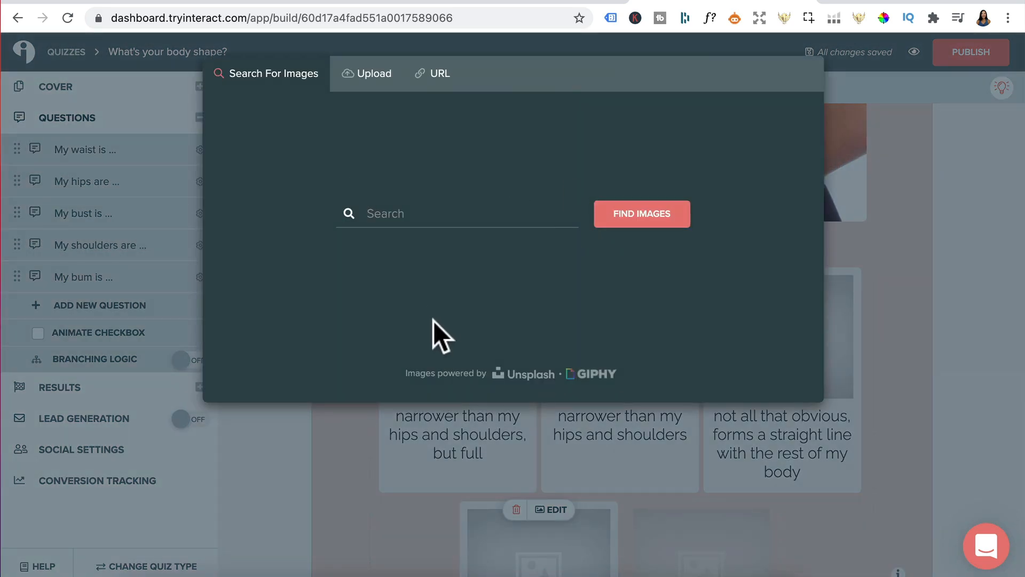
left_click(919, 257)
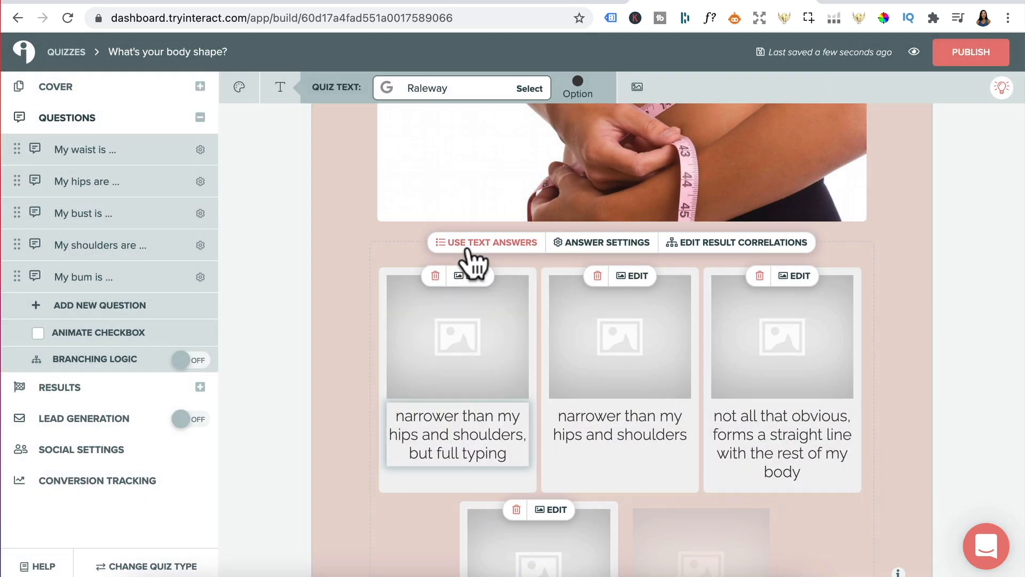
left_click(469, 250)
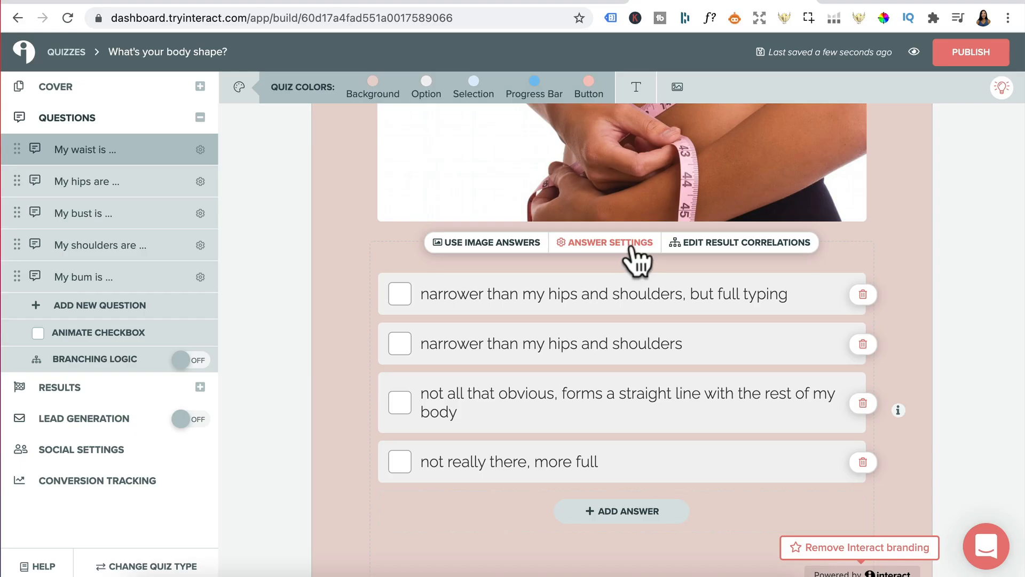
Check the answer settings of the "My waist is ..." question and return to that question.
left_click(635, 250)
left_click(518, 337)
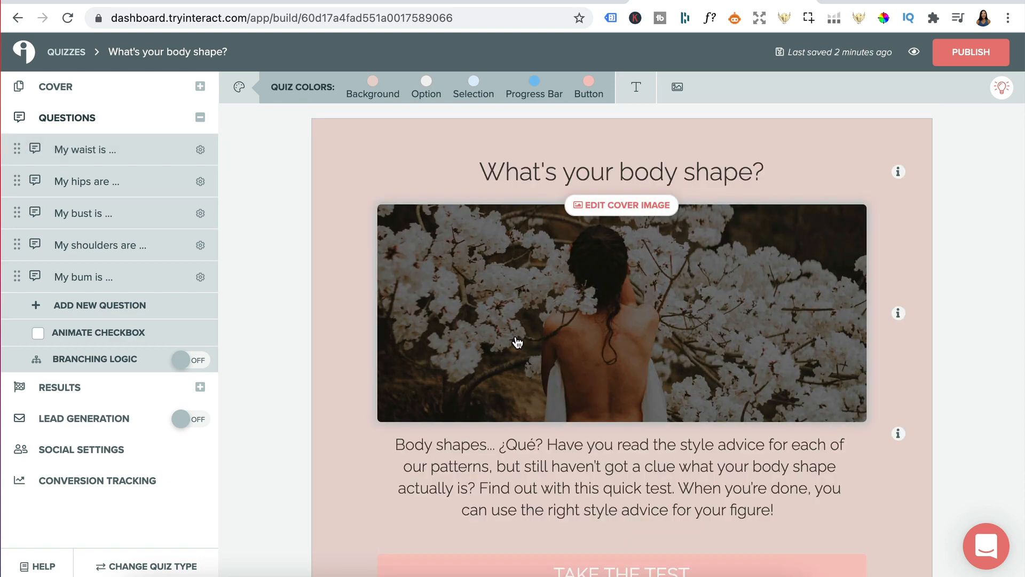
left_click(95, 157)
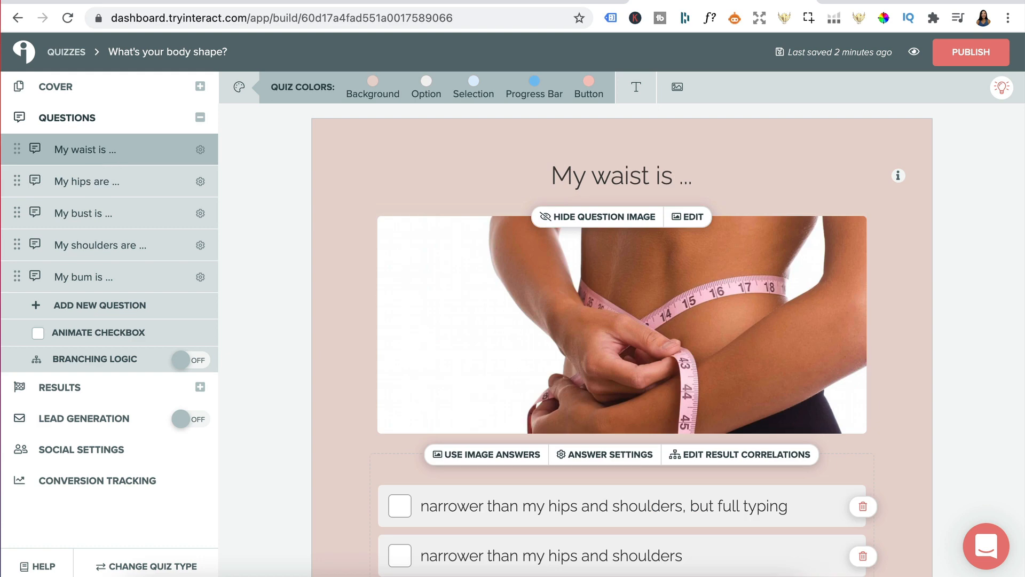
Try correlating the question's first answer with "H-type / wide rectangle", remove that link, then save and close the result correlations.
scroll(490, 355, "down", 3)
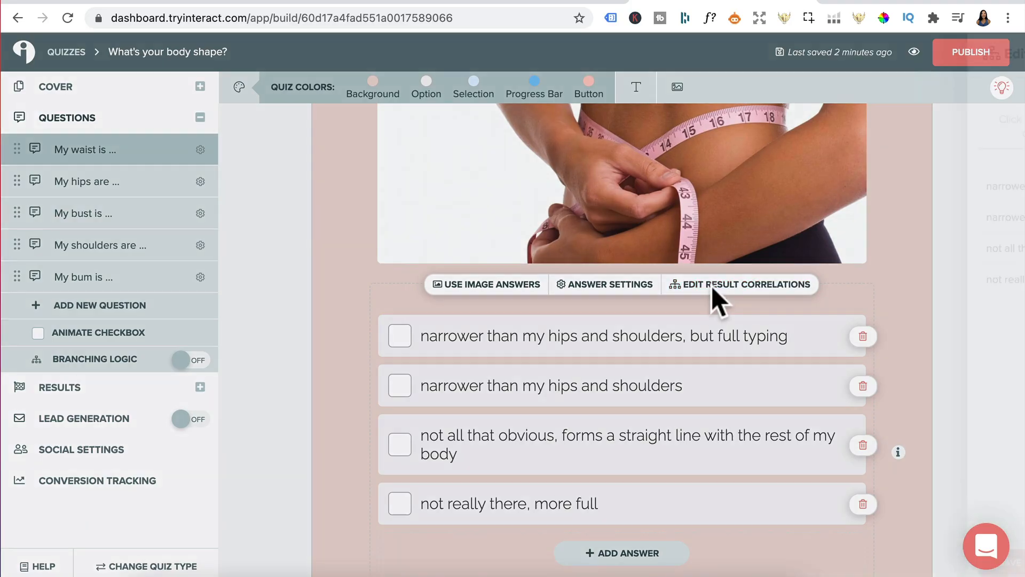
left_click(711, 286)
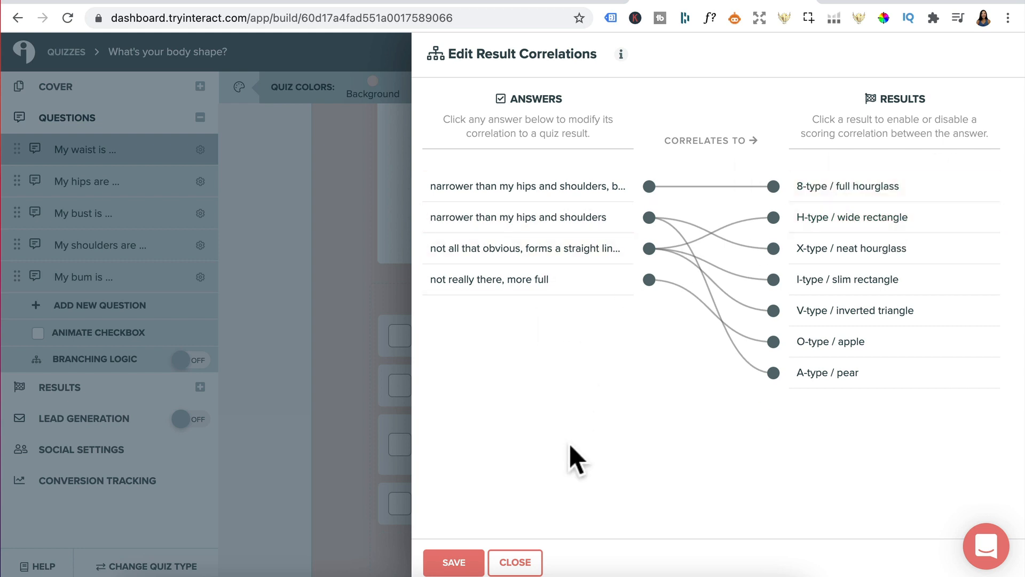
left_click(546, 196)
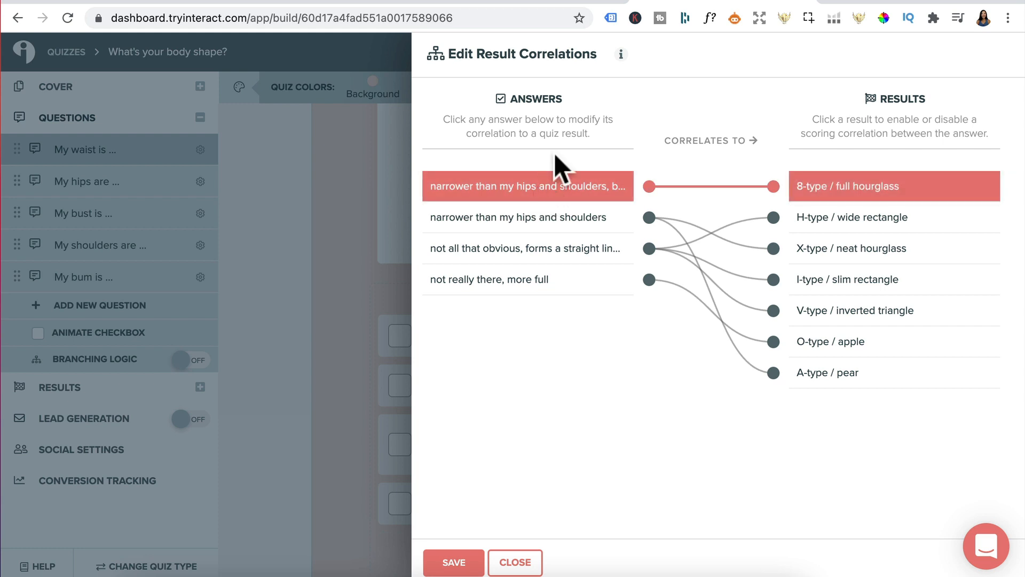
left_click(882, 235)
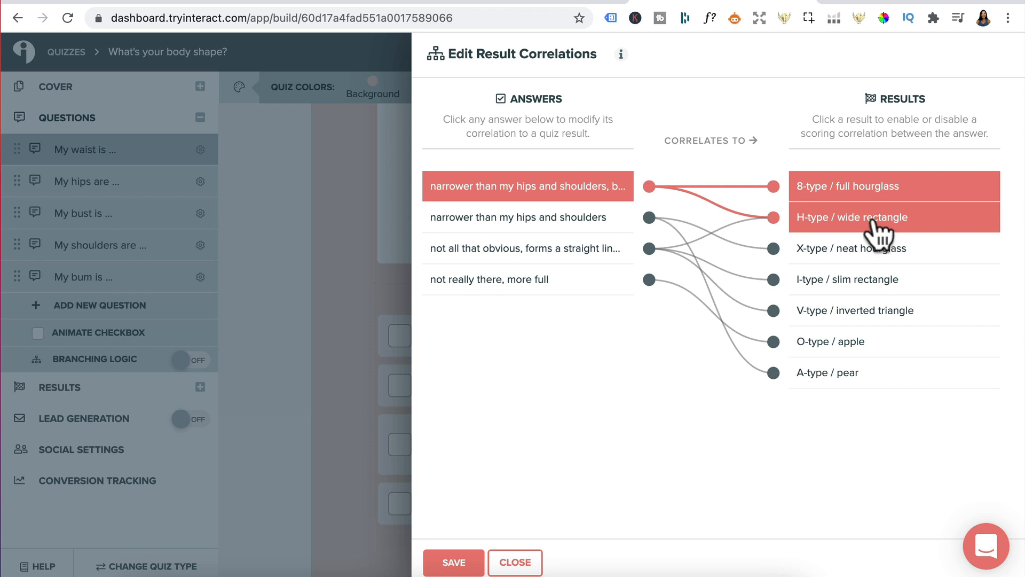
left_click(876, 229)
left_click(455, 561)
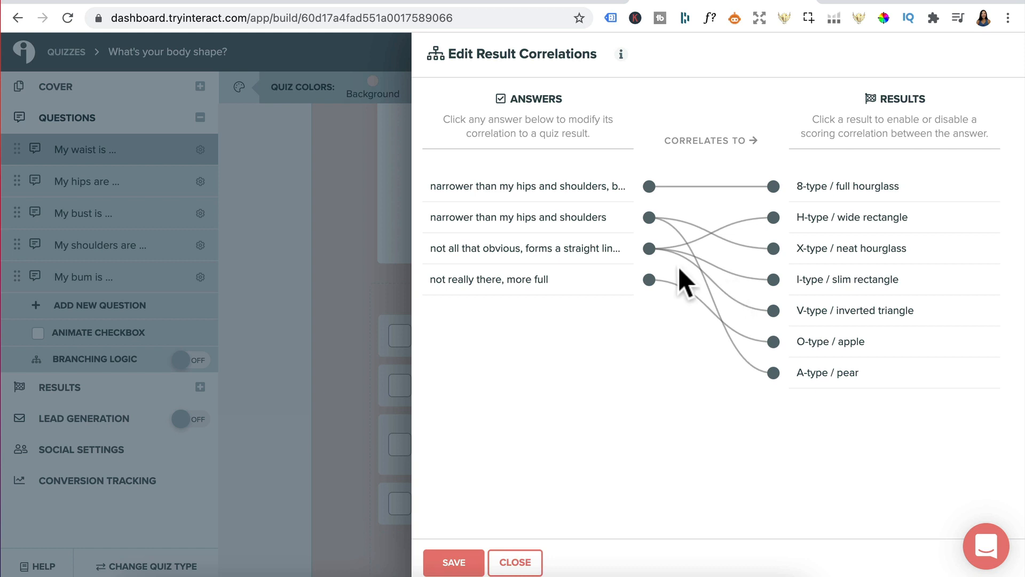
left_click(168, 272)
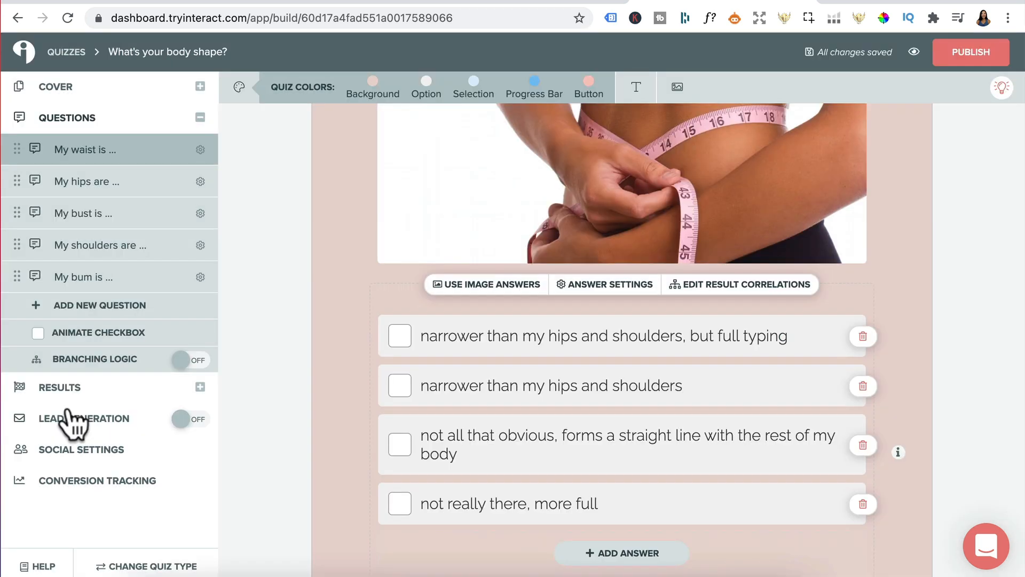
Add a new question after "My bum is ..." and enable the animated checkbox option.
left_click(85, 310)
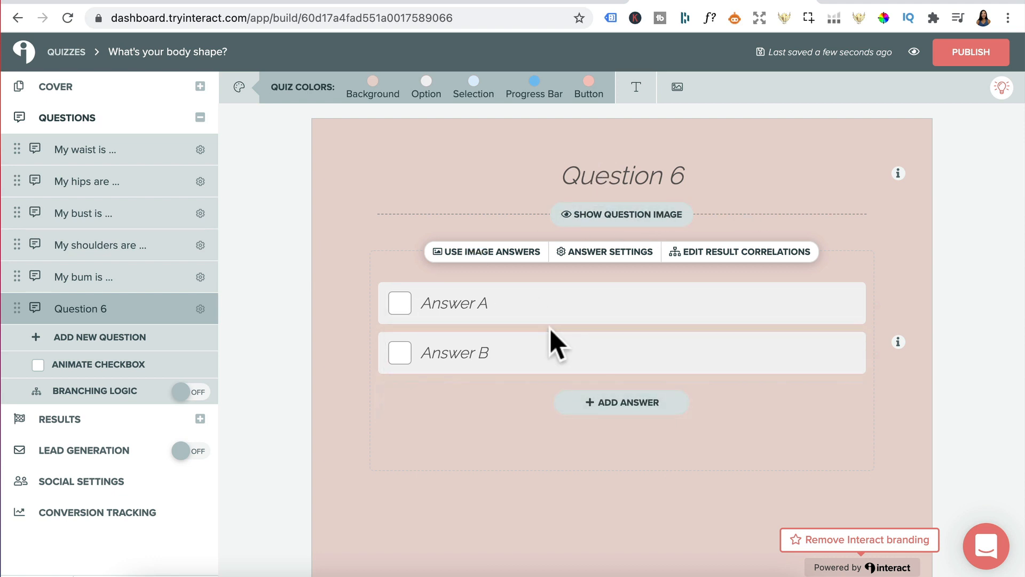
left_click(38, 365)
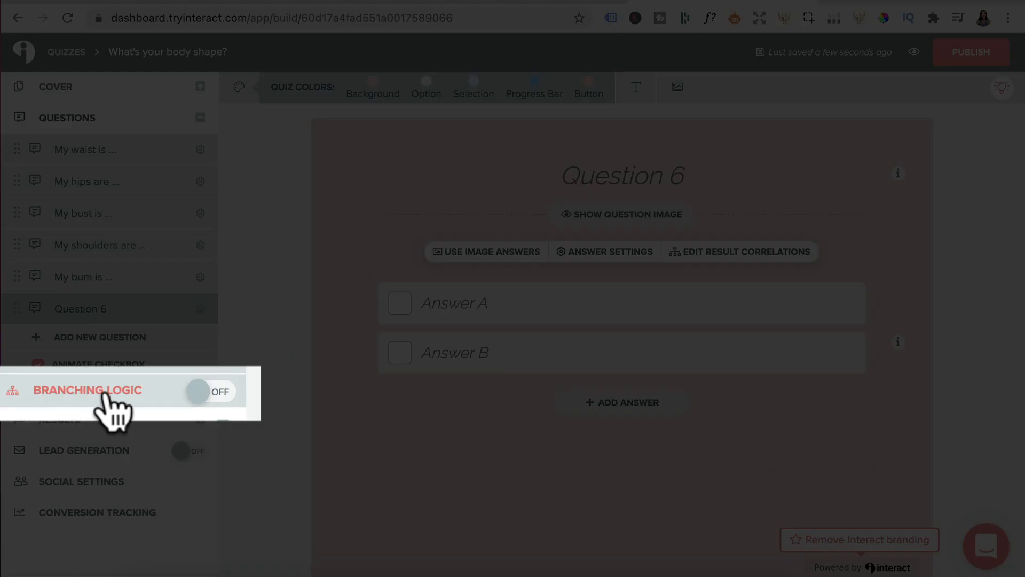
Access the branching logic option and open the "Branching Logic for Quizzes" help article.
left_click(221, 393)
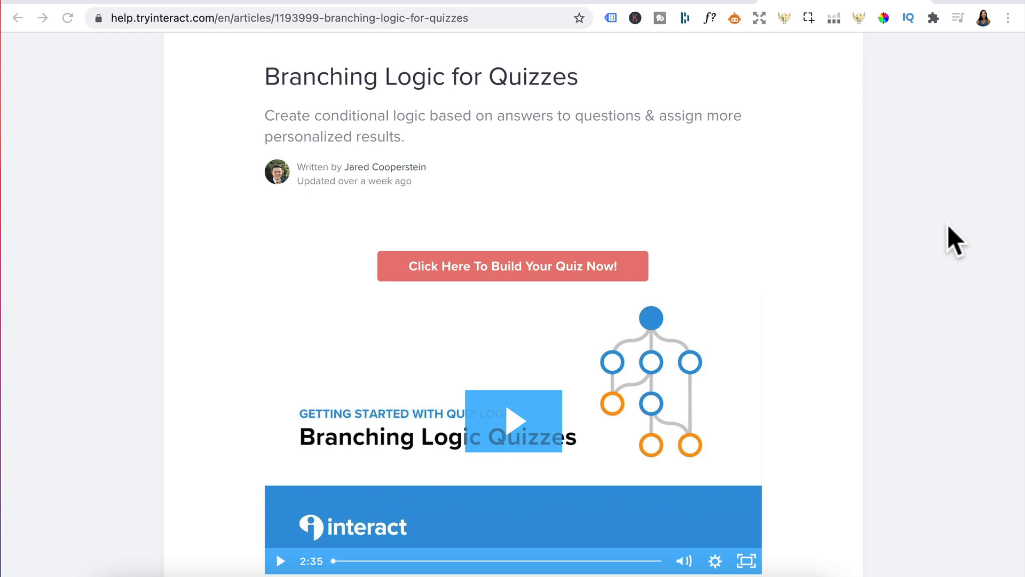
Skim the opening section of the "Branching Logic for Quizzes" help article.
scroll(949, 226, "down", 3)
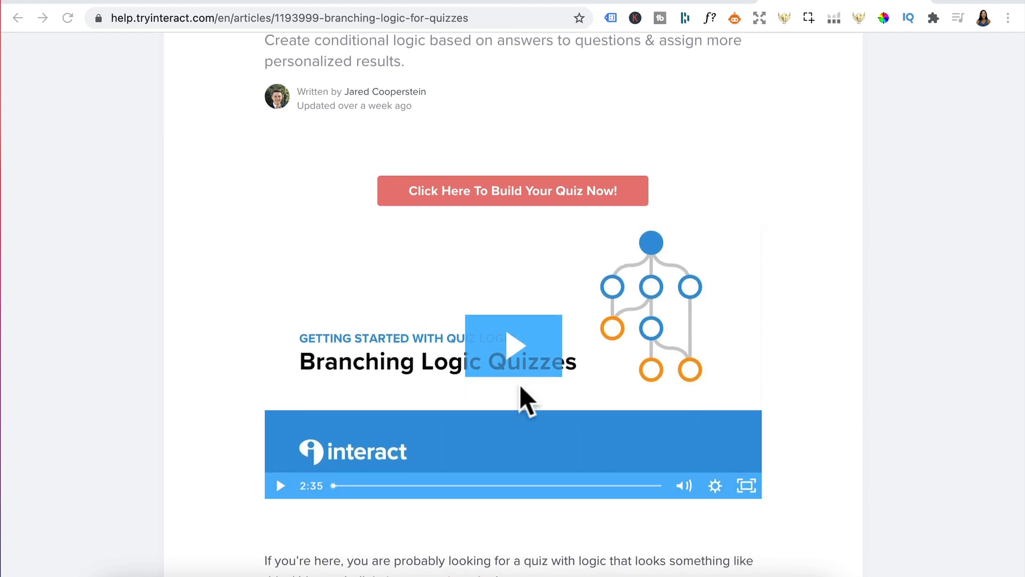
scroll(567, 377, "down", 2)
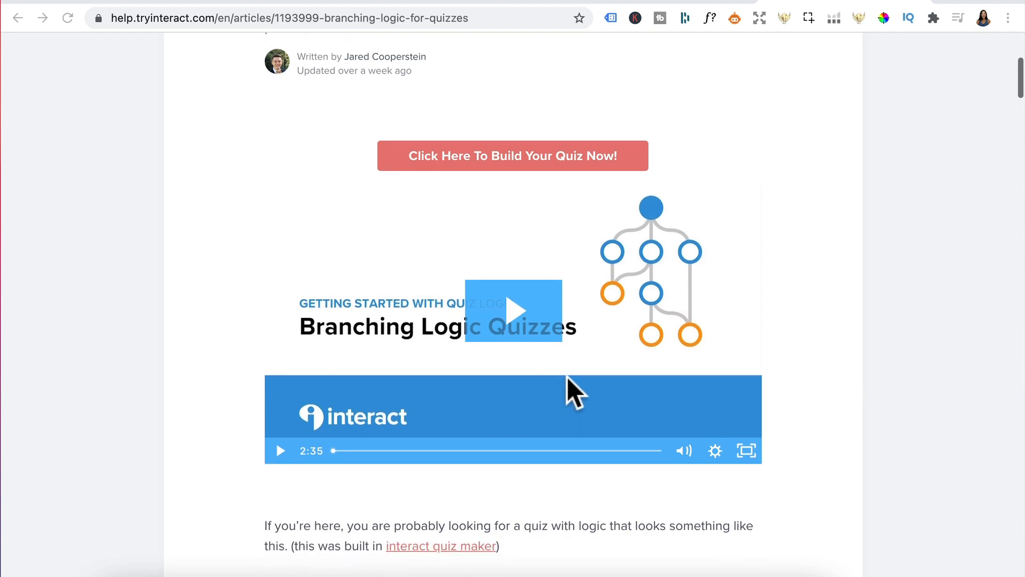
scroll(567, 377, "up", 1)
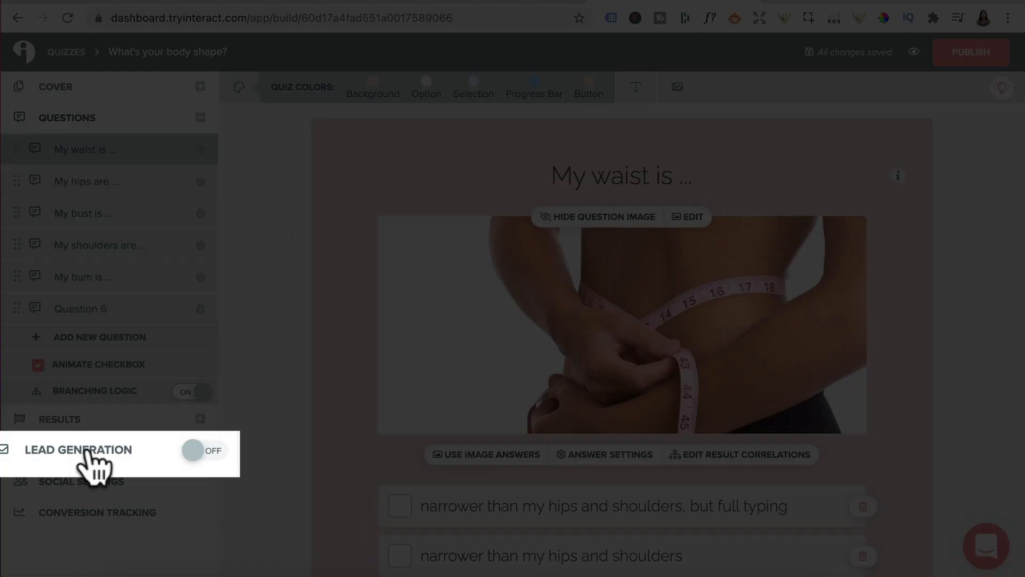
Turn on lead generation and add First Name to the opt-in form's contact fields.
left_click(216, 450)
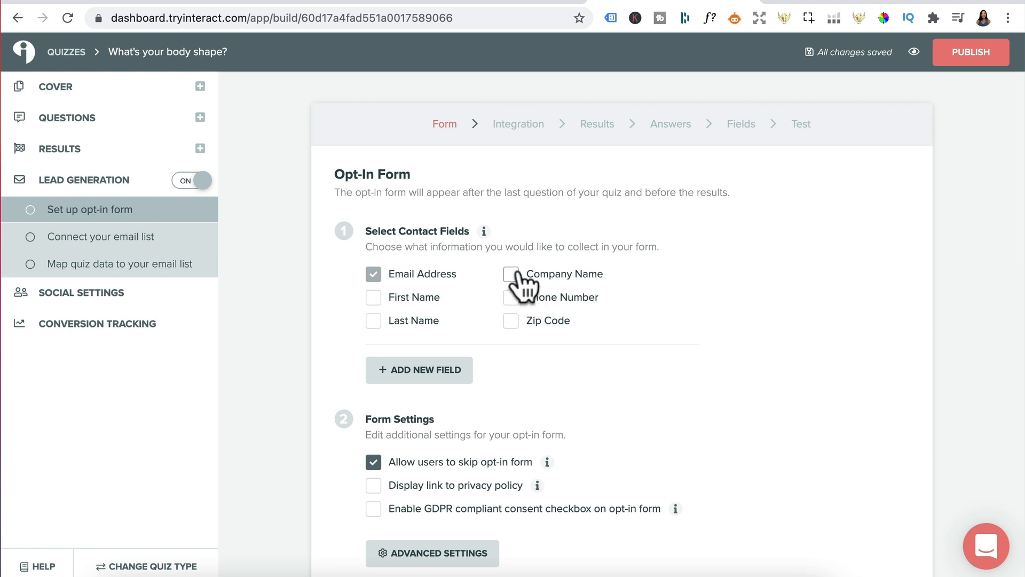
scroll(516, 273, "down", 1)
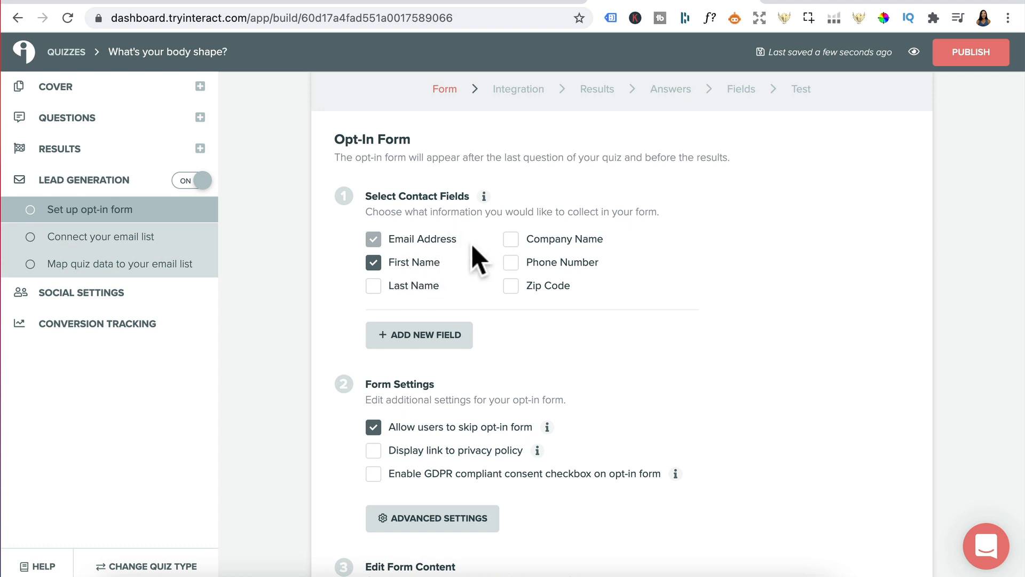
scroll(477, 260, "down", 4)
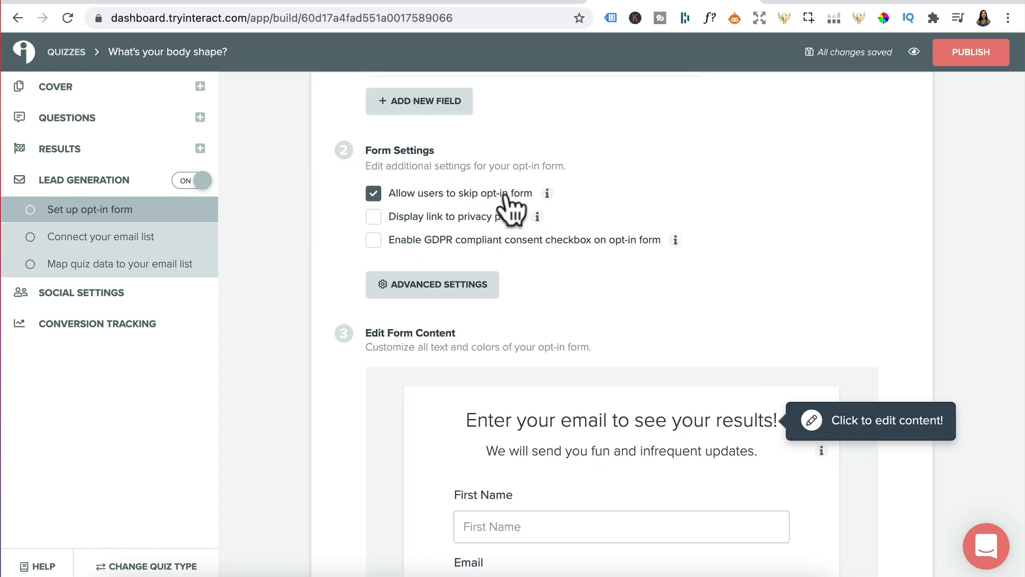
Check the opt-in form's skip option in the form content and stop allowing users to skip the form.
scroll(590, 428, "down", 5)
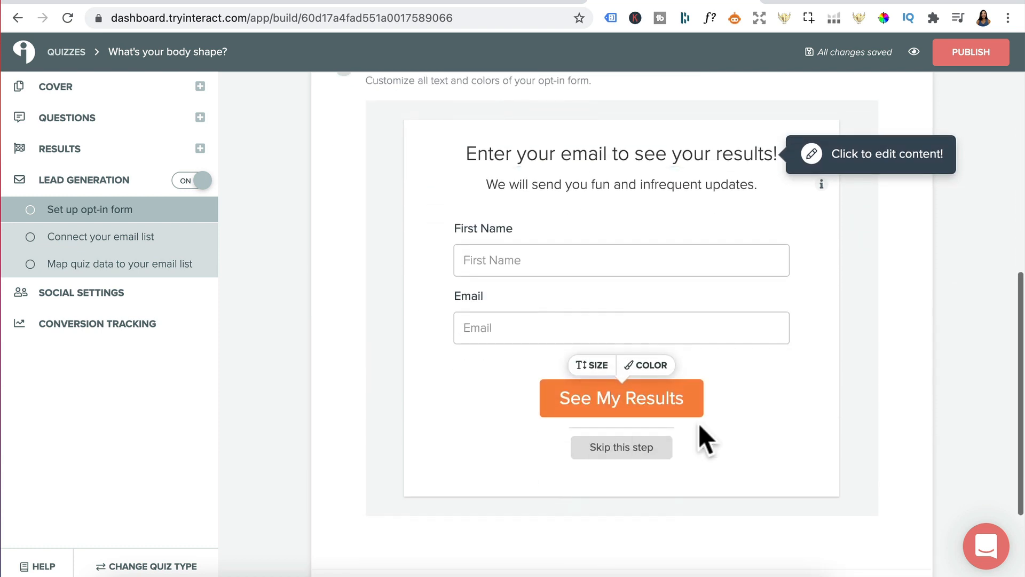
scroll(612, 456, "up", 8)
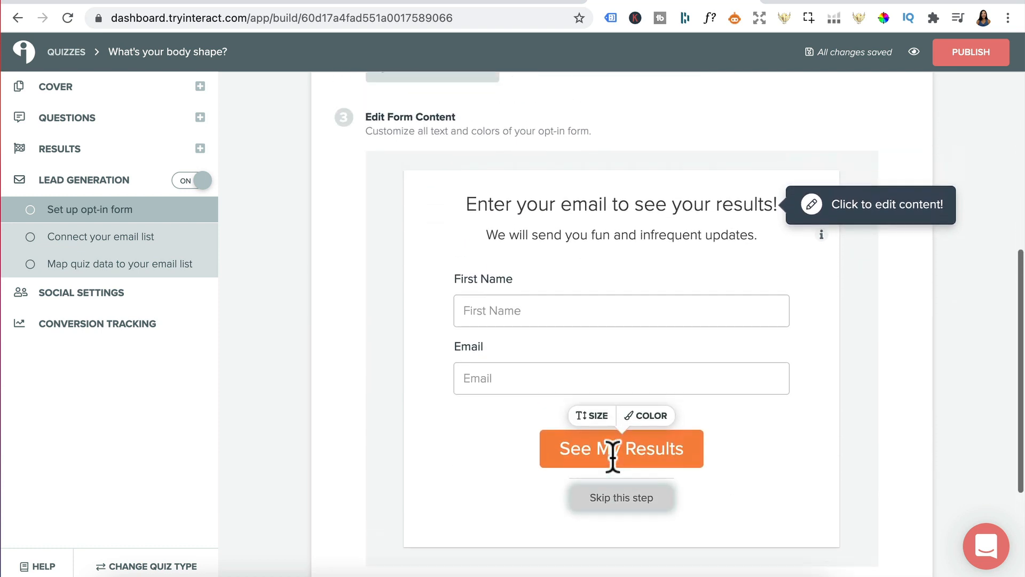
scroll(611, 456, "down", 3)
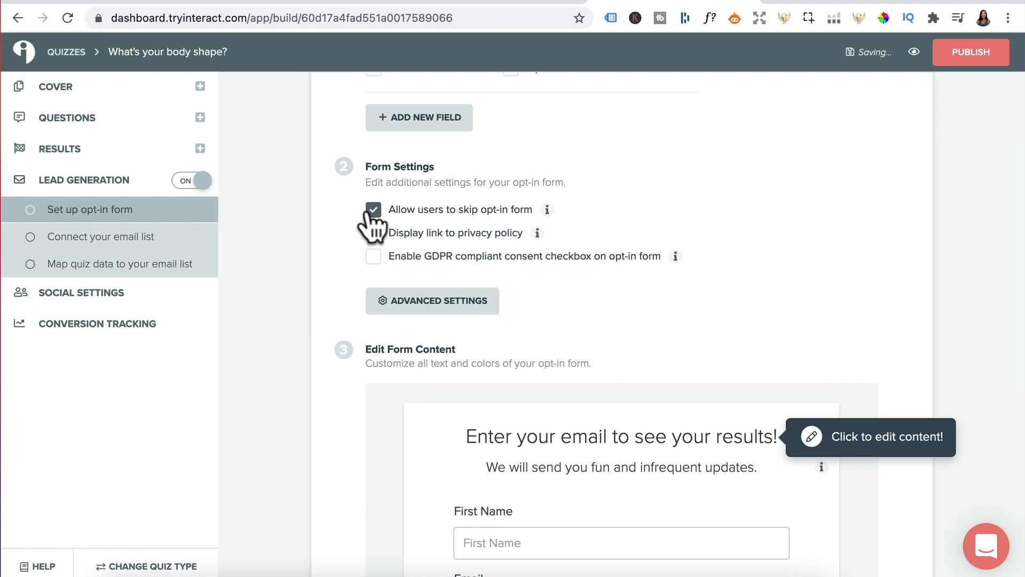
left_click(370, 212)
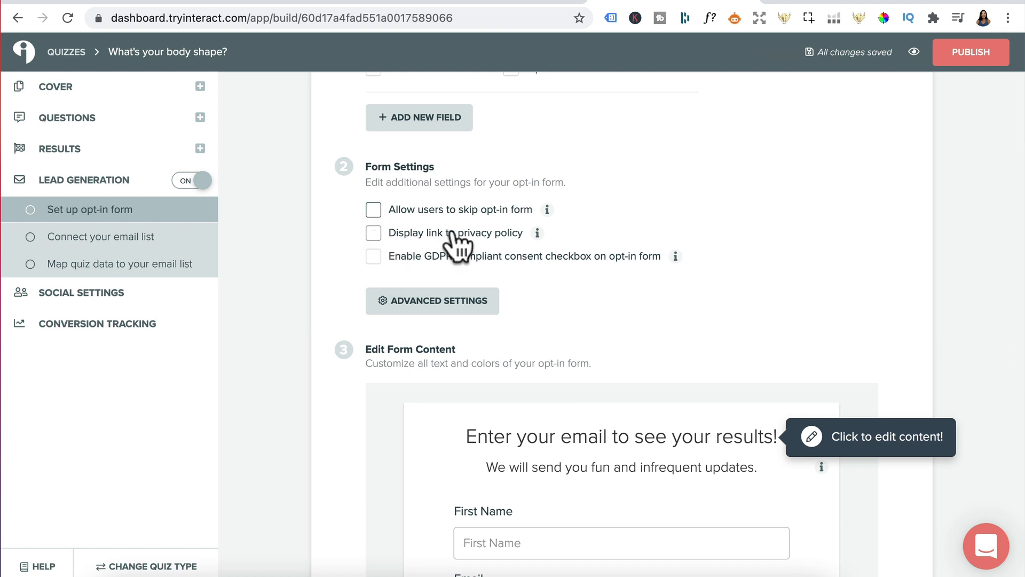
mouse_move(537, 234)
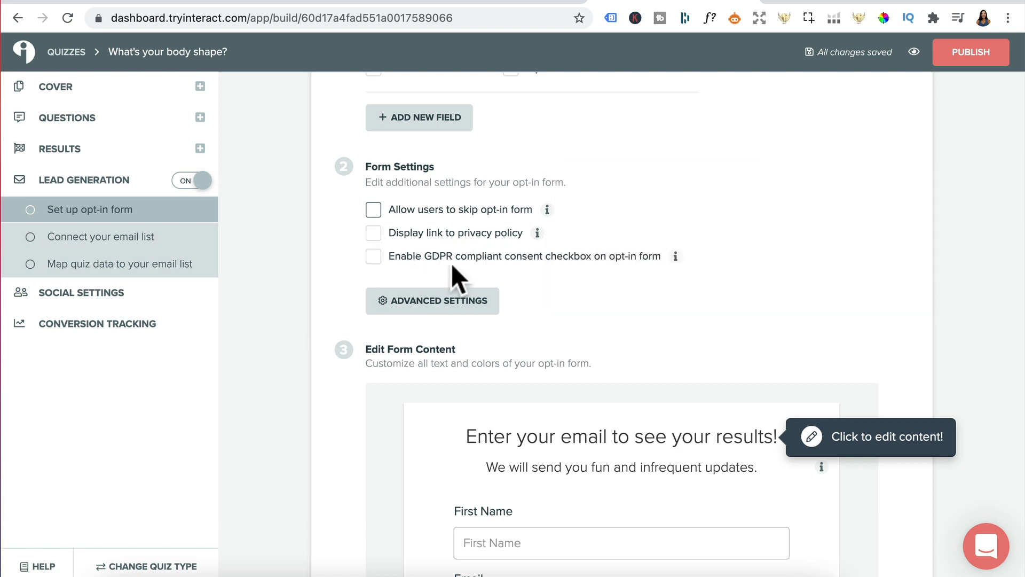
Review the opt-in form content, including the First Name label, and save it to continue to Integration.
scroll(480, 271, "down", 3)
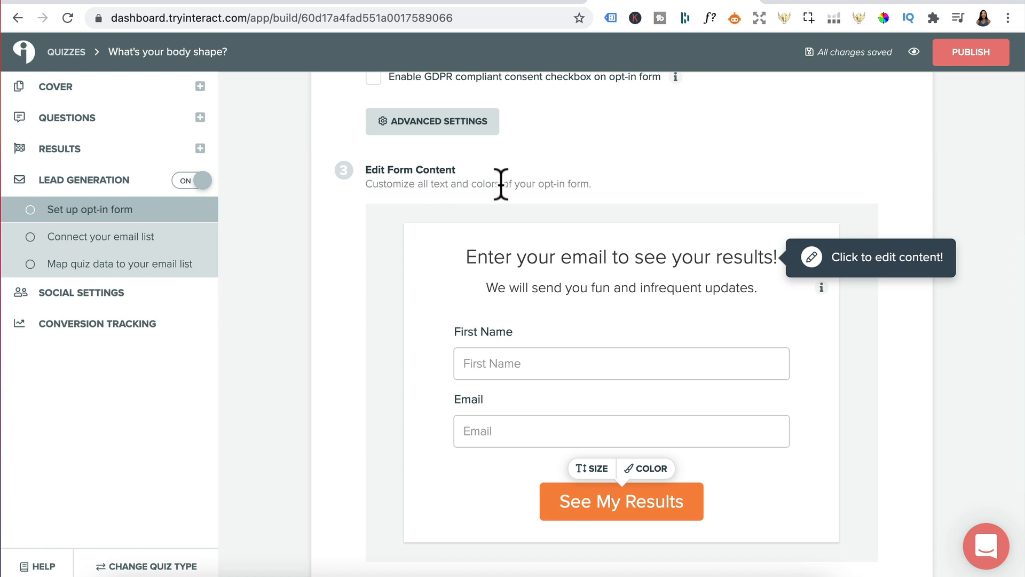
left_click(502, 331)
scroll(512, 385, "down", 4)
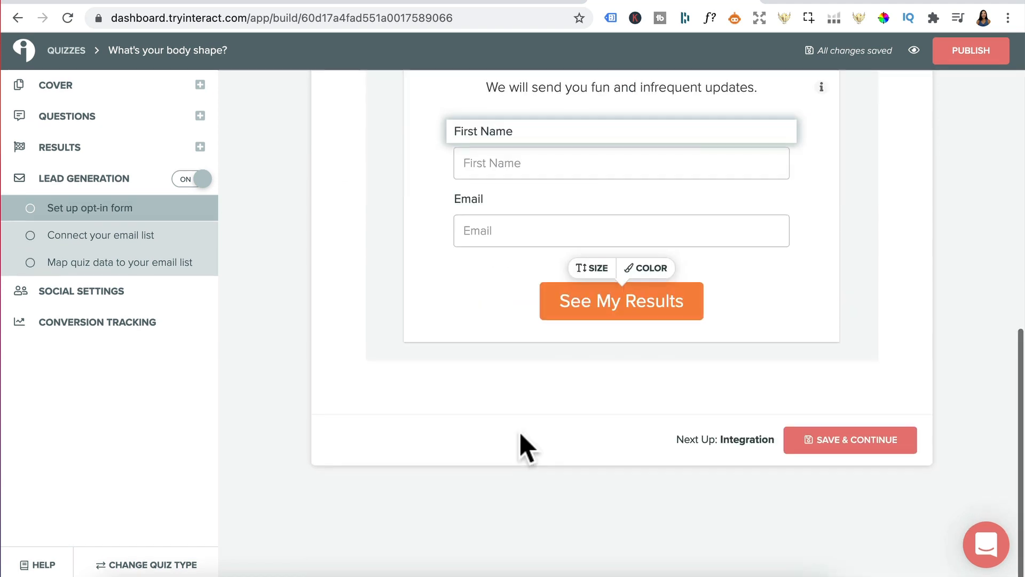
left_click(849, 443)
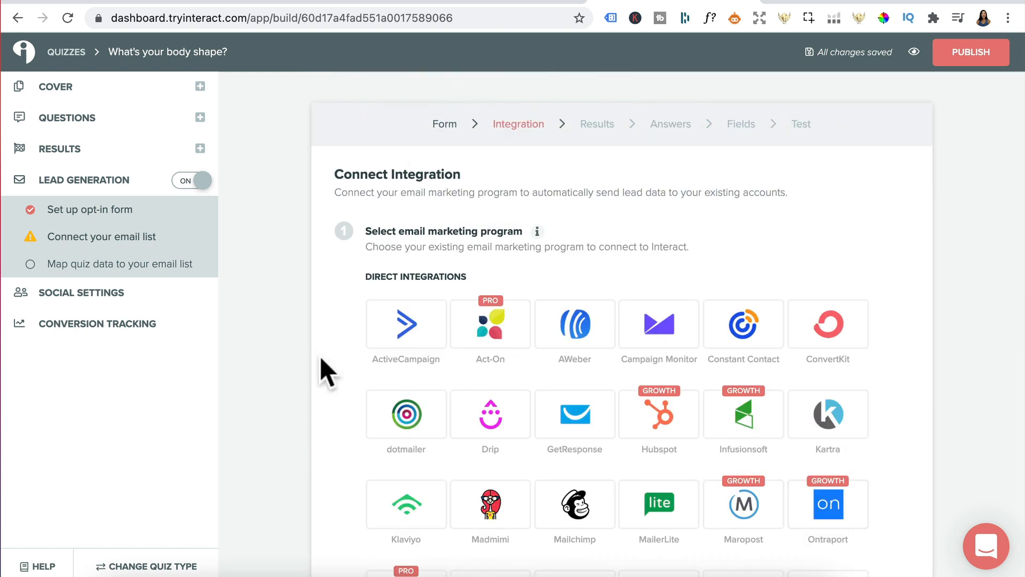
Browse the email marketing integrations, check ActiveCampaign, and connect .csv File Download instead.
scroll(321, 362, "down", 3)
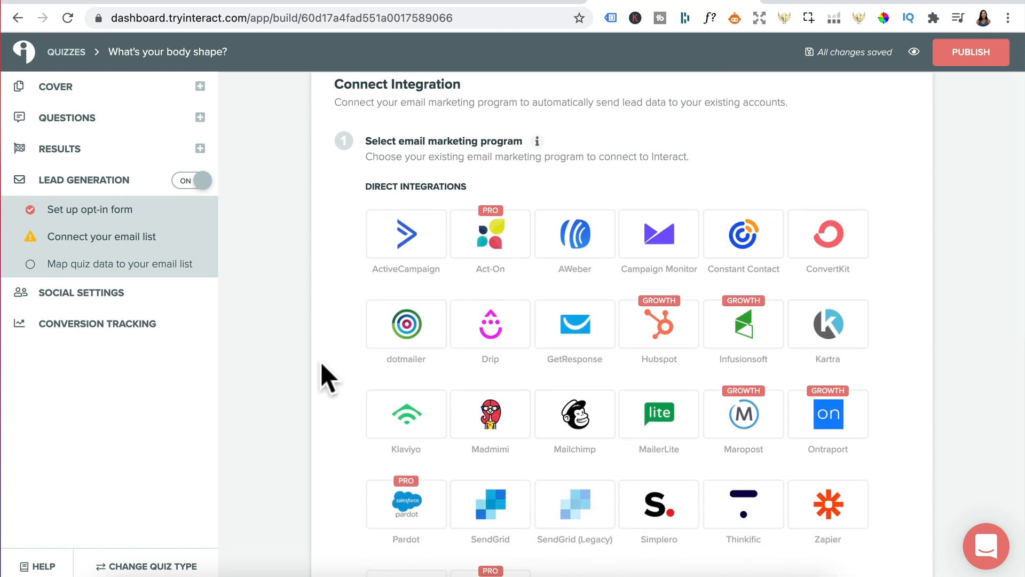
scroll(322, 364, "down", 3)
scroll(320, 362, "up", 2)
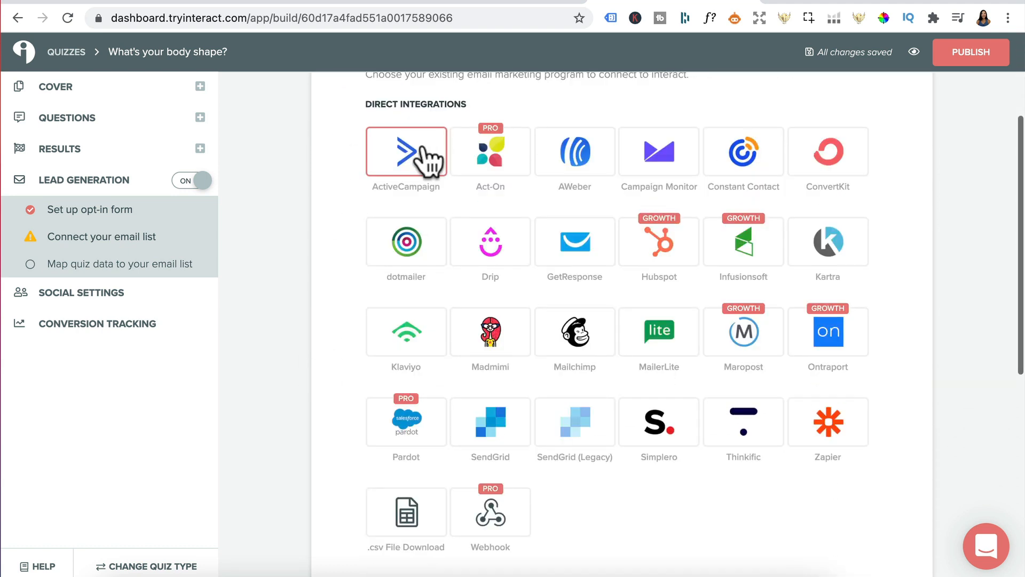
left_click(405, 169)
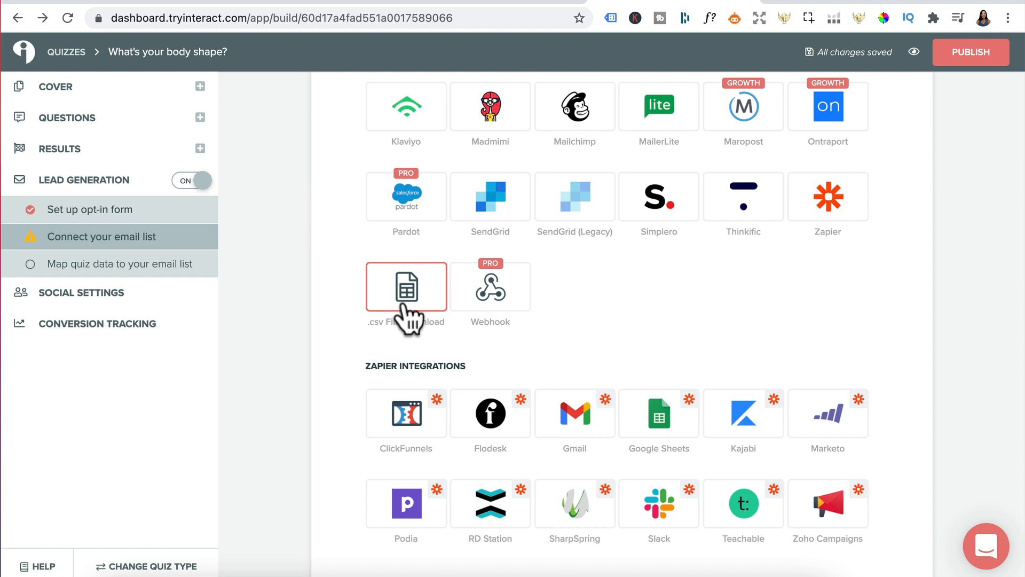
left_click(403, 305)
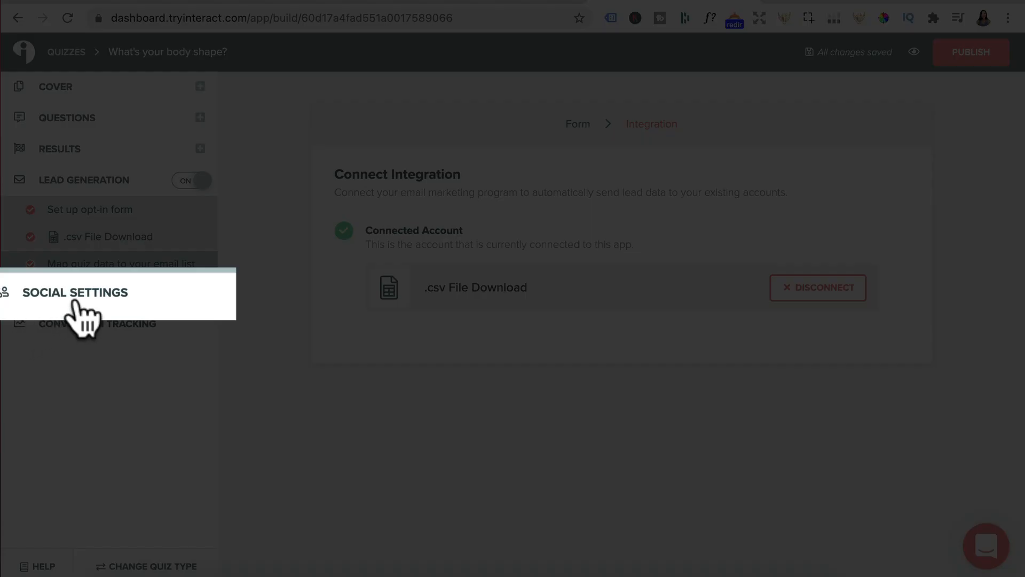
Review the quiz's social share buttons, location, link, image and heading options, and save the social settings.
left_click(76, 303)
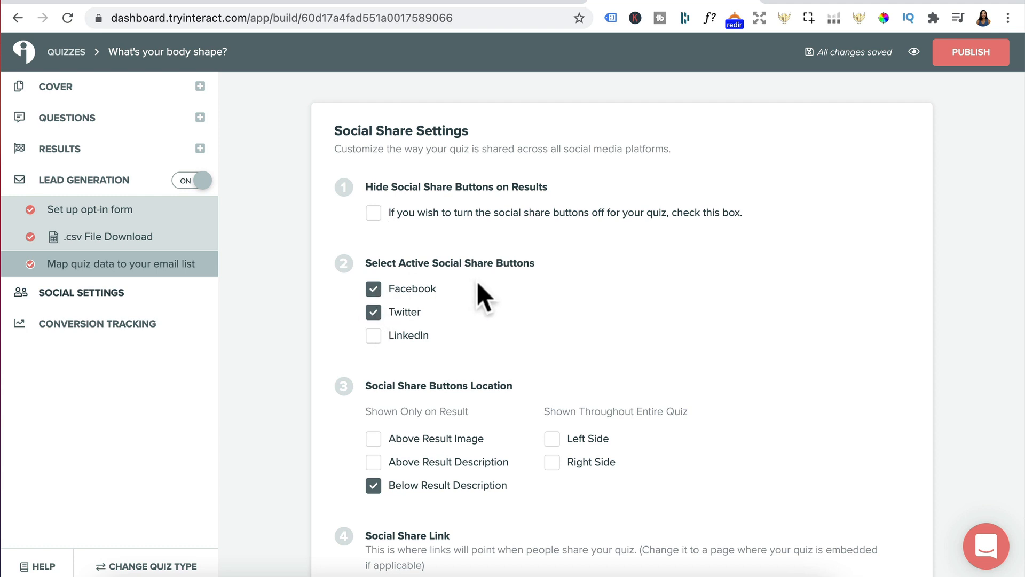
scroll(478, 284, "down", 4)
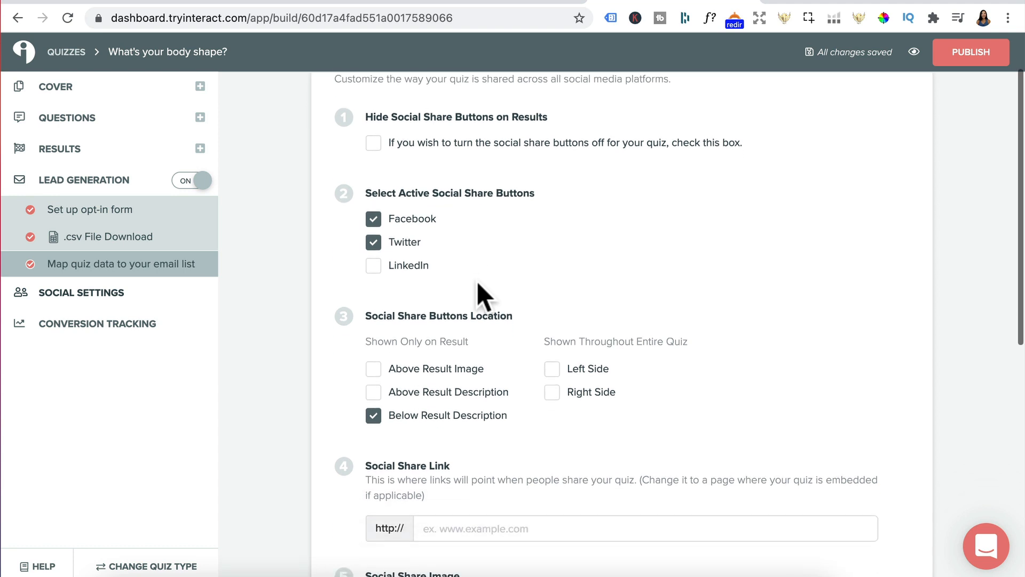
scroll(476, 280, "down", 1)
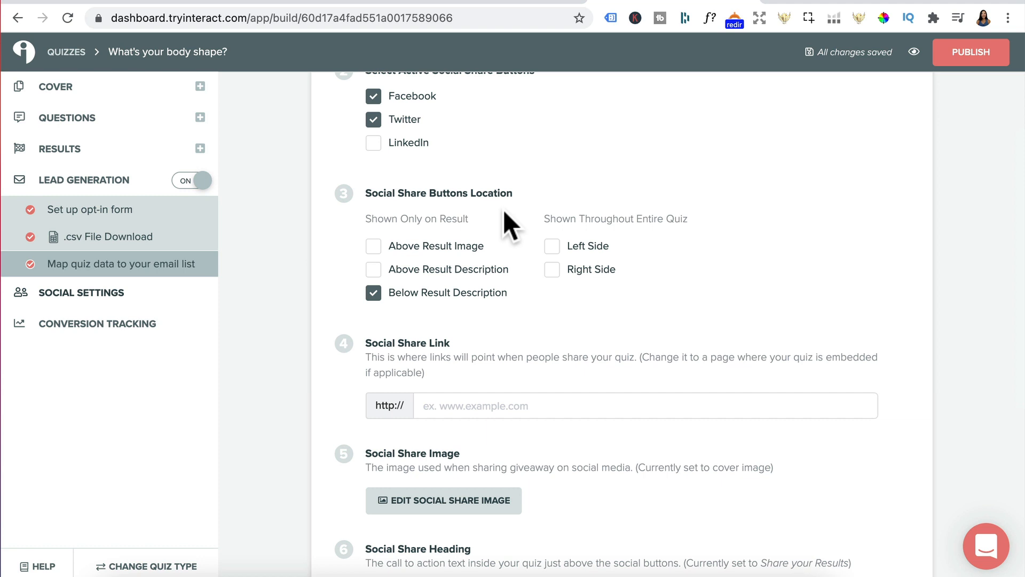
scroll(504, 213, "down", 2)
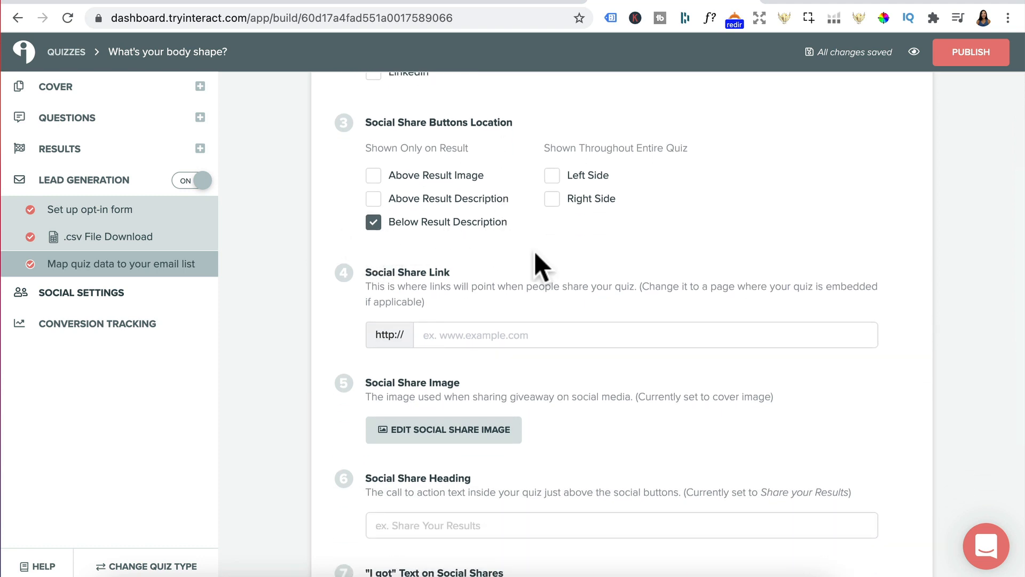
scroll(539, 262, "down", 2)
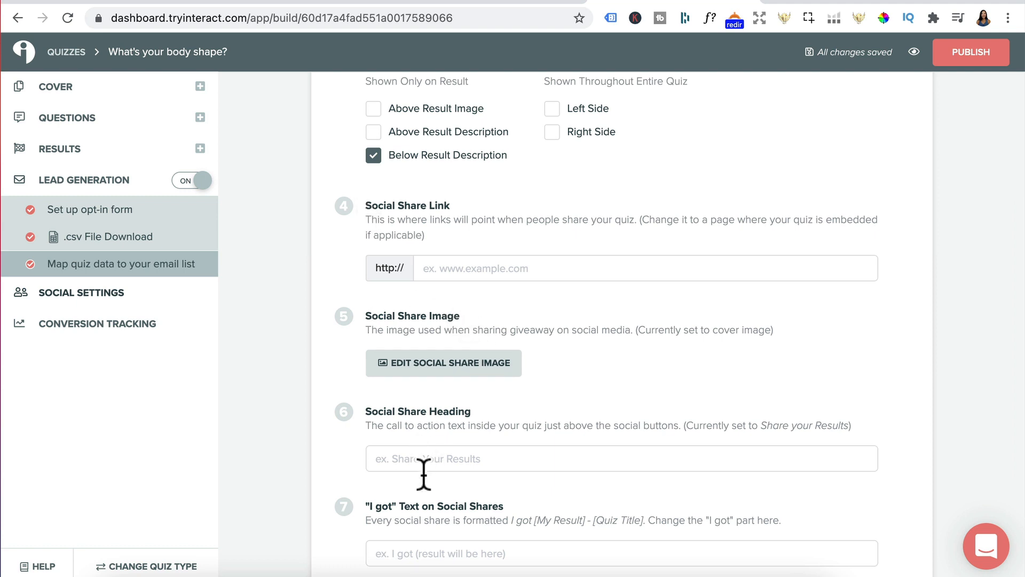
scroll(433, 525, "down", 1)
scroll(433, 525, "down", 3)
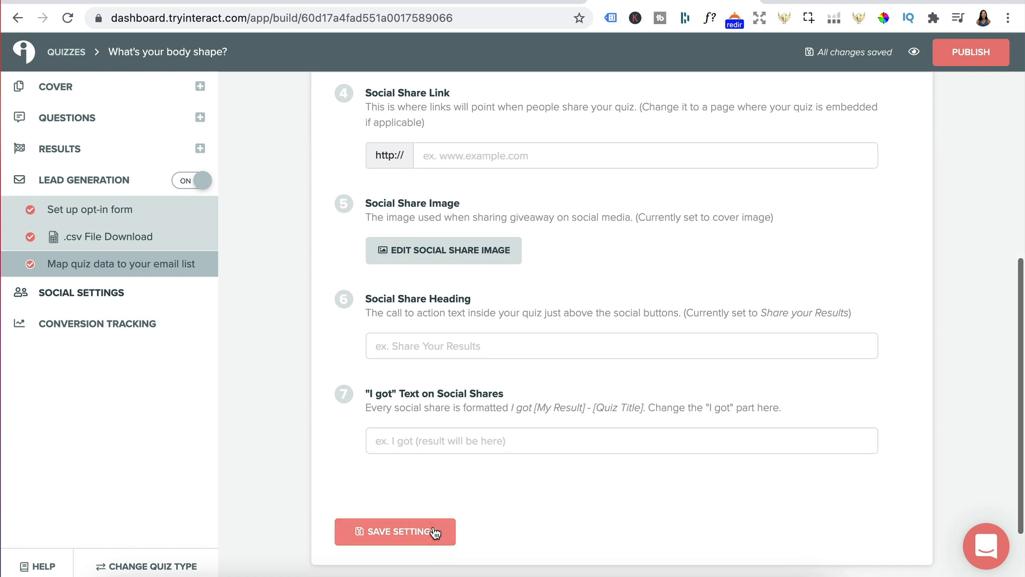
left_click(420, 540)
Examine the conversion tracking options for Facebook Pixel and Google Analytics.
left_click(70, 323)
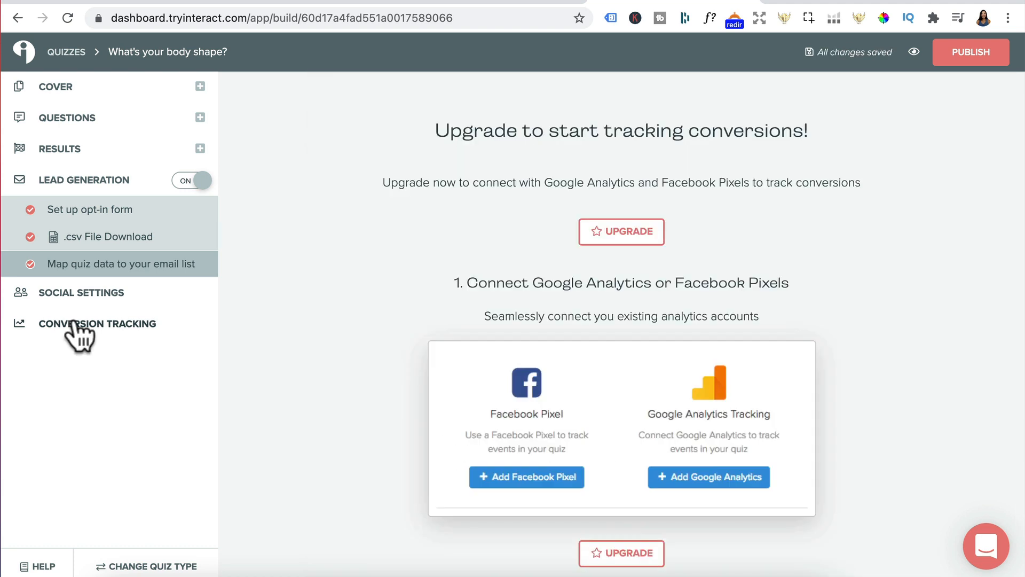
scroll(430, 267, "down", 3)
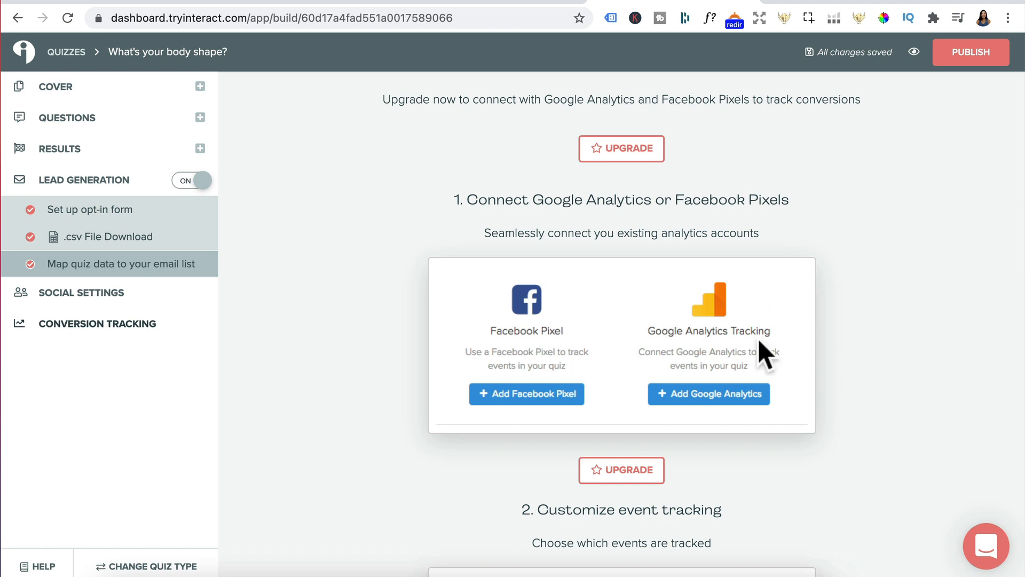
scroll(757, 338, "up", 2)
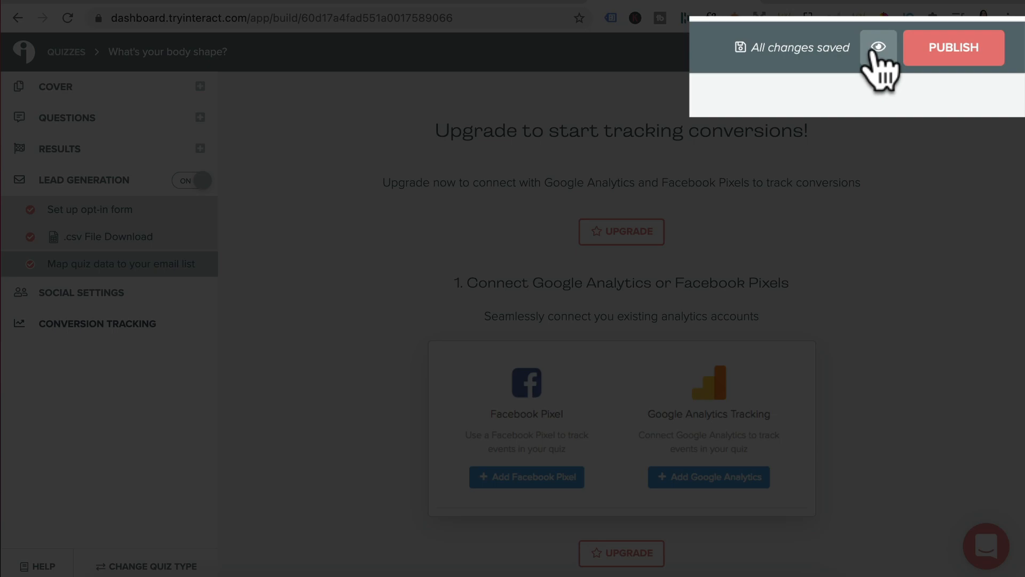
Preview the quiz with its shareable preview URL, and close the preview.
left_click(913, 52)
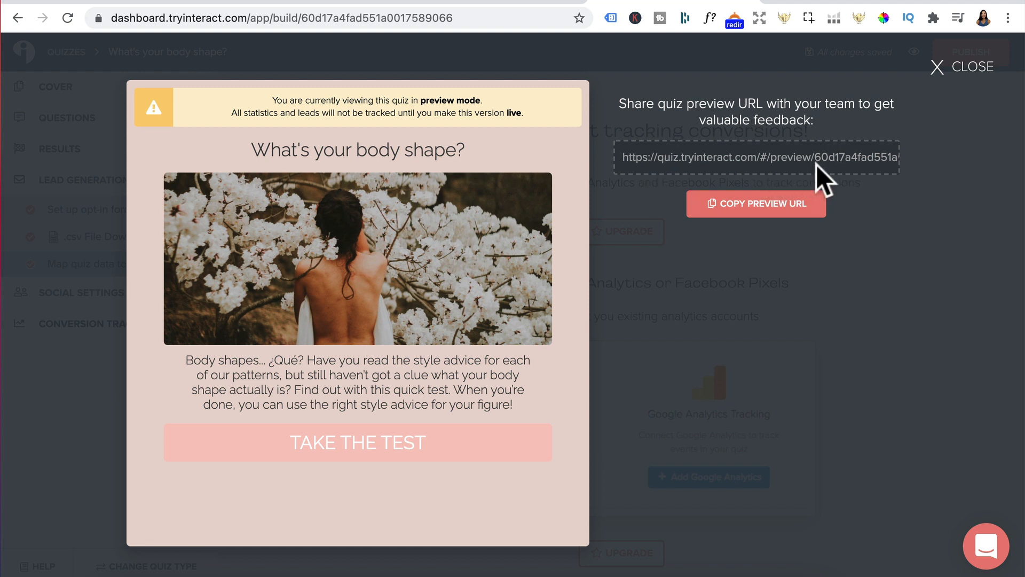
left_click(972, 67)
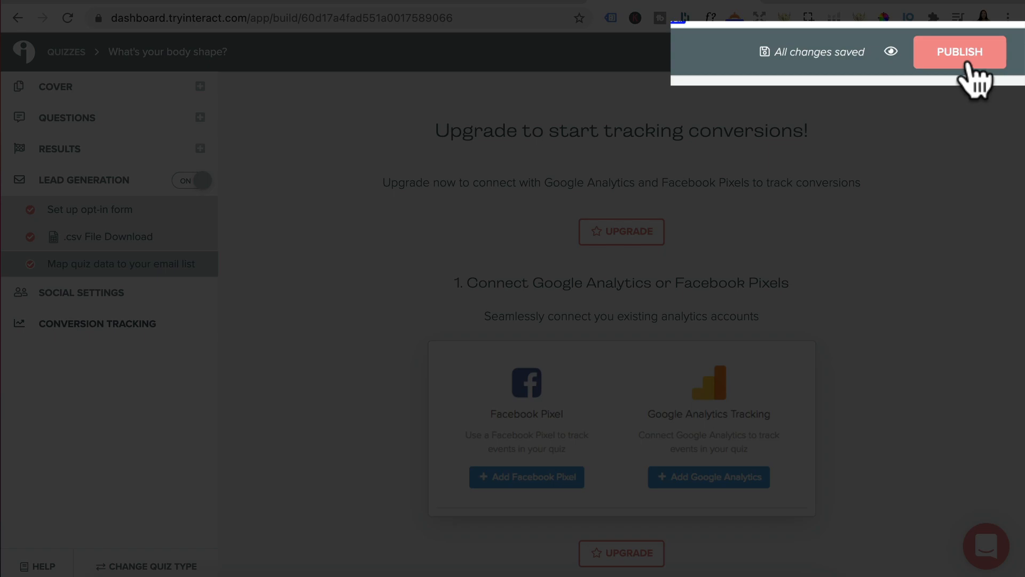
Publish the "What's your body shape?" quiz and copy its live share link.
left_click(969, 63)
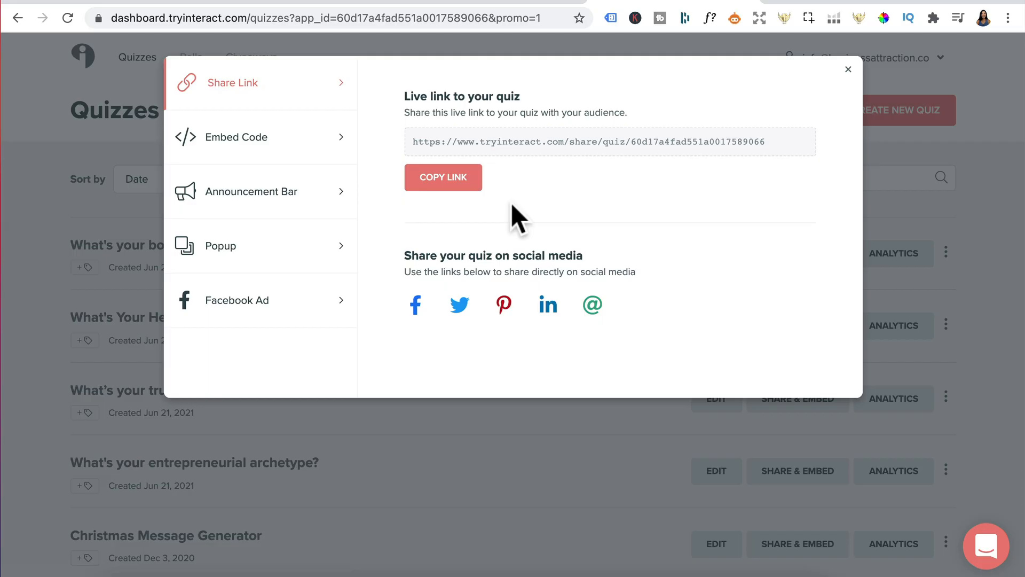
left_click(433, 178)
Go through the Embed Code, Announcement Bar and Popup sharing options, copying the announcement bar's Javascript code and checking its Wordpress instructions.
left_click(255, 151)
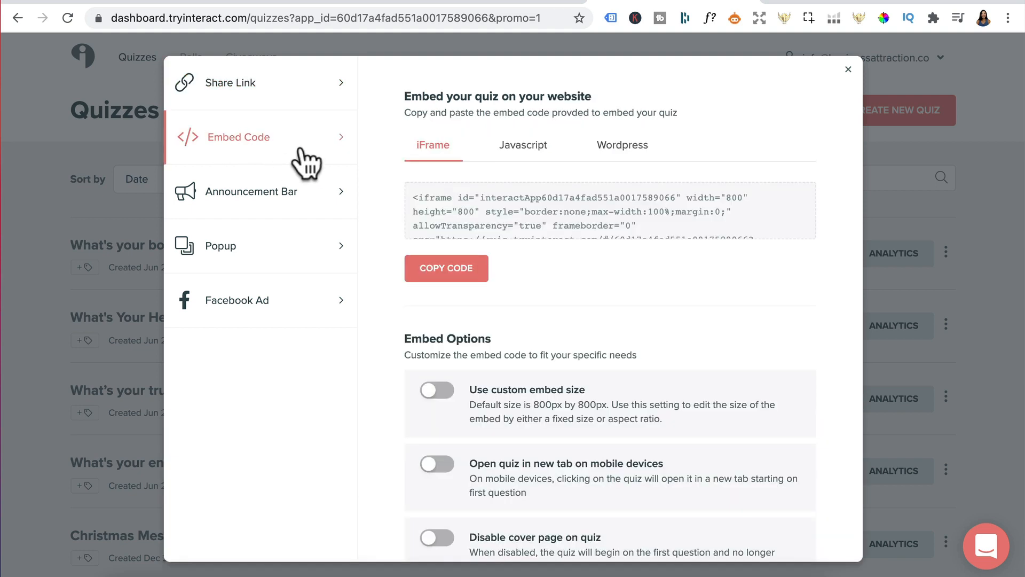
left_click(262, 208)
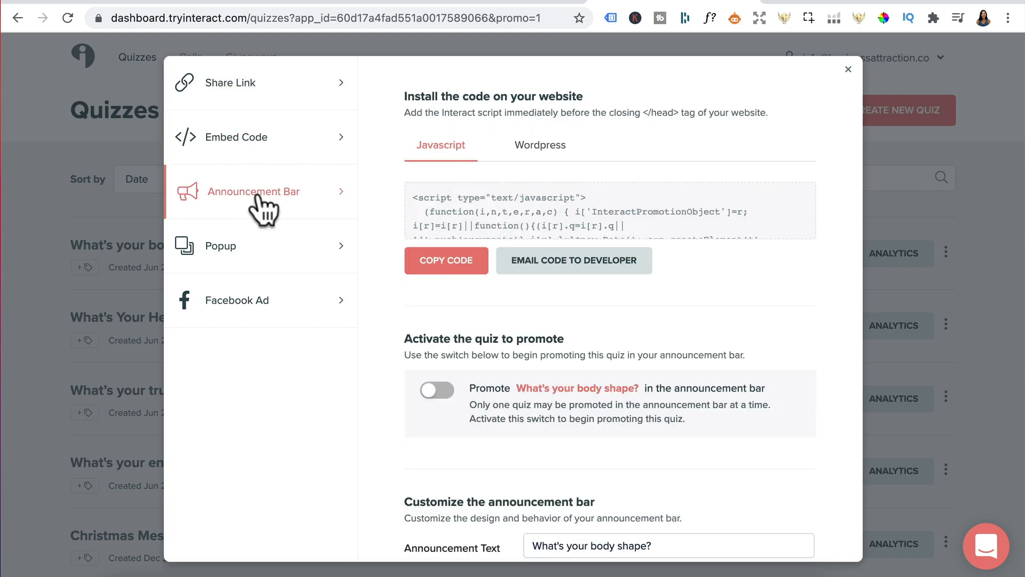
left_click(434, 259)
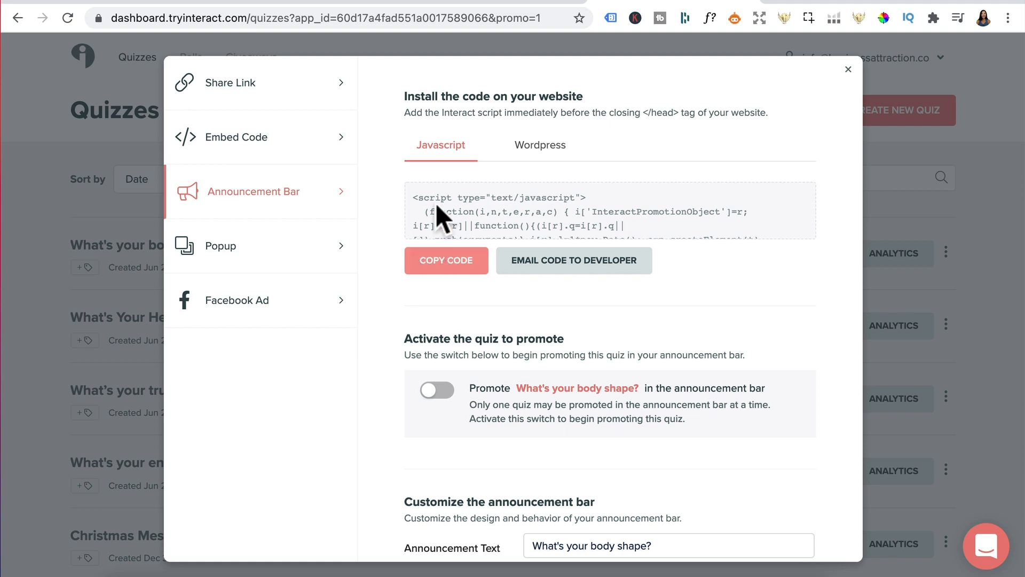
left_click(537, 152)
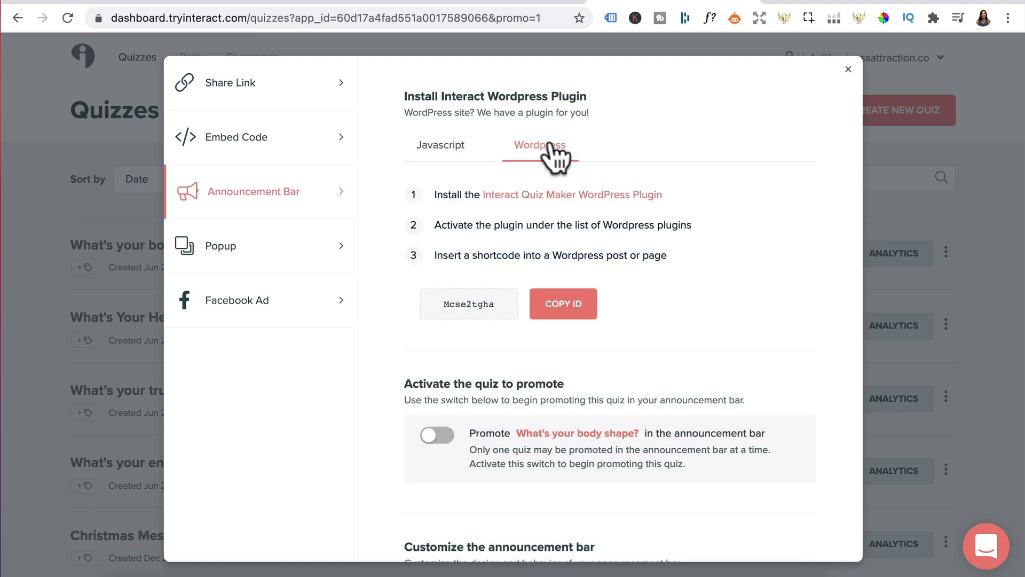
left_click(270, 249)
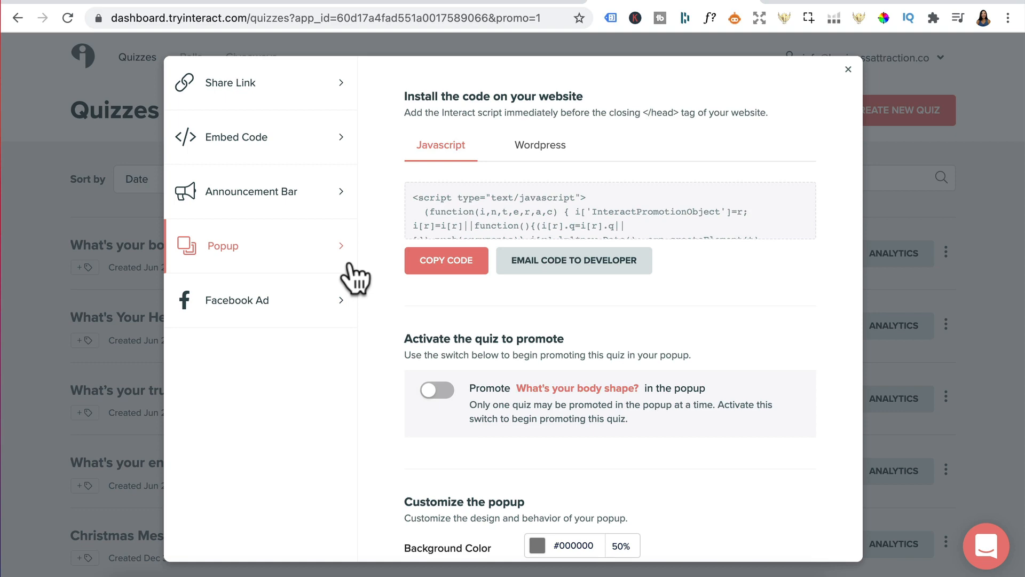
View the Facebook Ad promotion option for the "What's your body shape?" quiz.
left_click(230, 313)
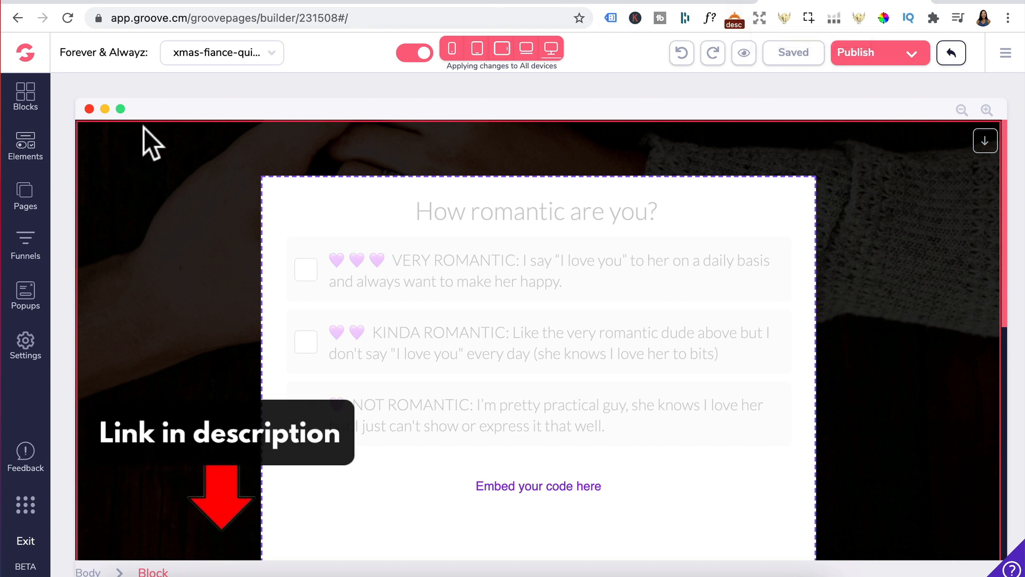
Switch to the GroovePages builder, locate the Code Embed element among the Others elements, and select the quiz embed block on the page.
left_click(22, 160)
scroll(168, 392, "down", 8)
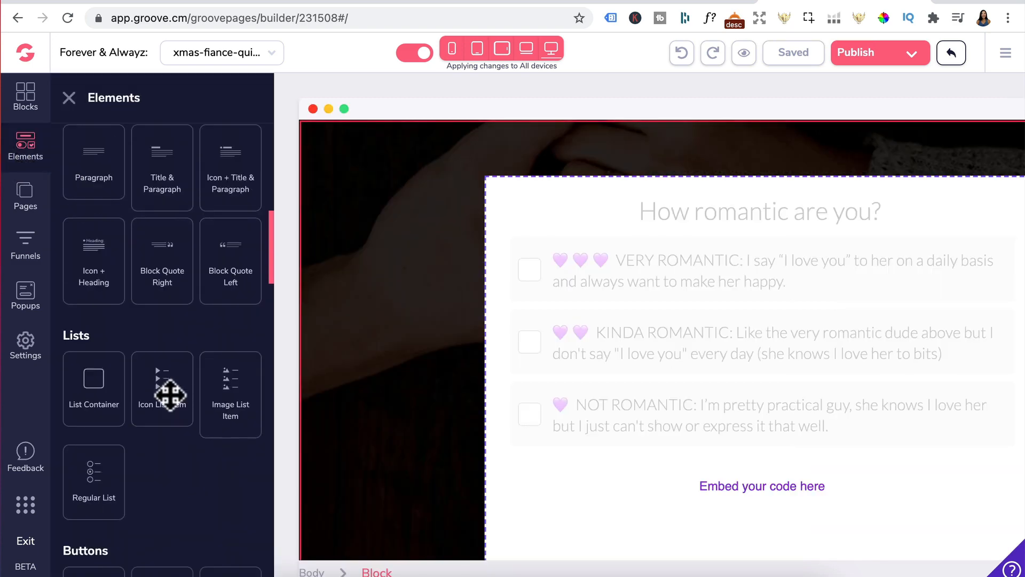
scroll(168, 392, "down", 10)
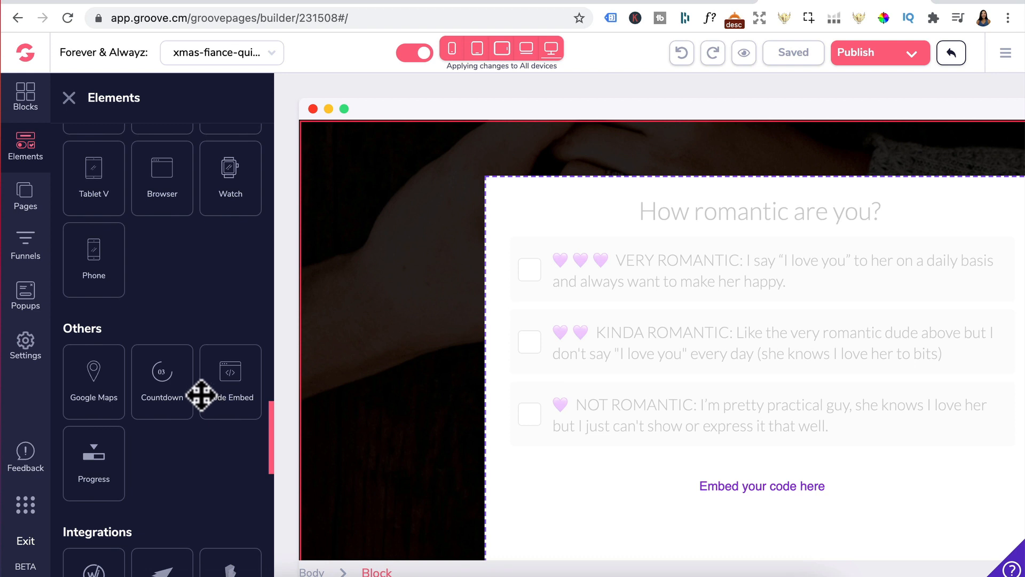
left_click_drag(201, 393, 657, 327)
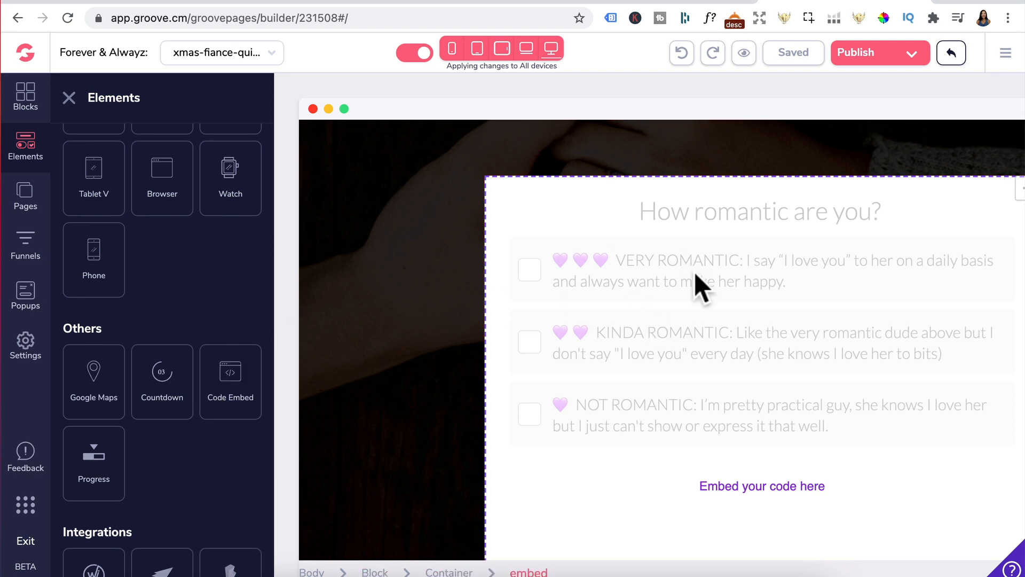
left_click(594, 239)
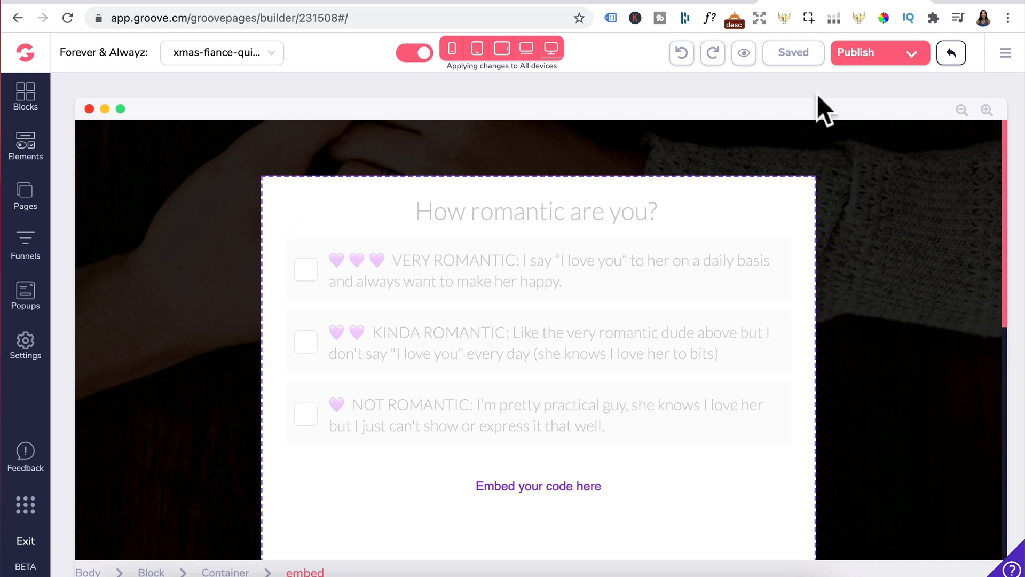
left_click(293, 257)
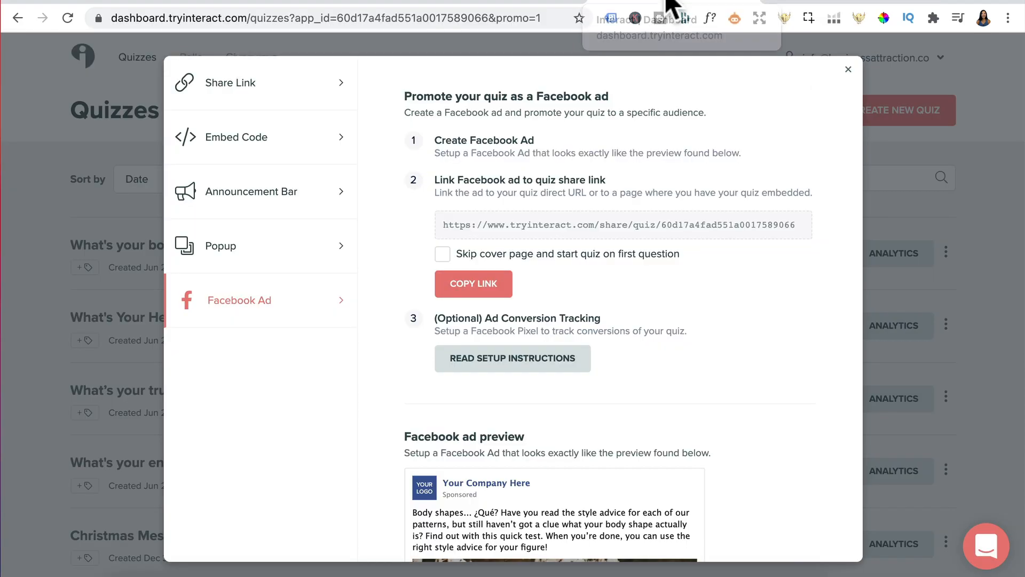
Return to the Interact quiz dashboard and copy the Javascript version of the quiz's embed code.
left_click(236, 143)
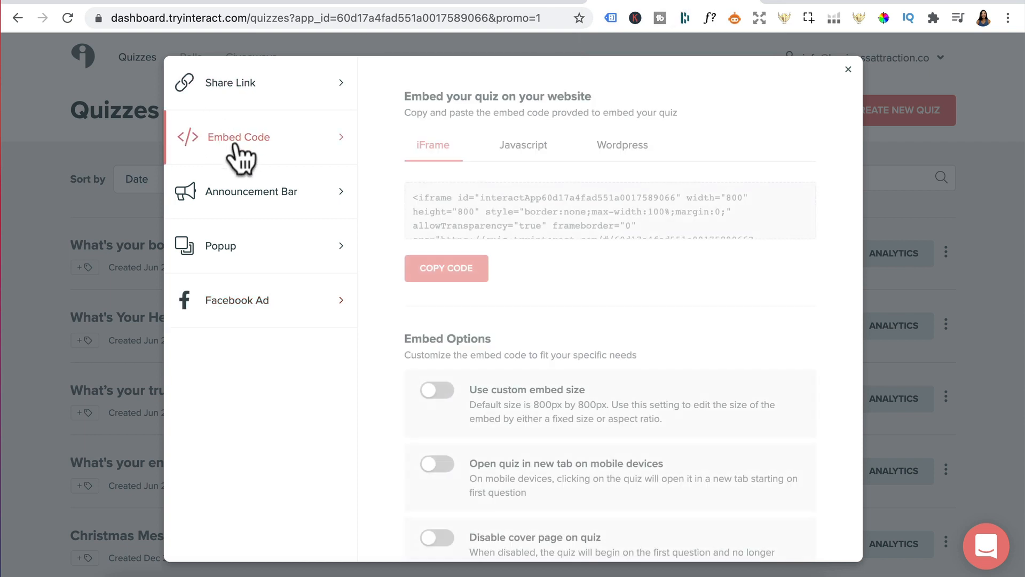
left_click(533, 147)
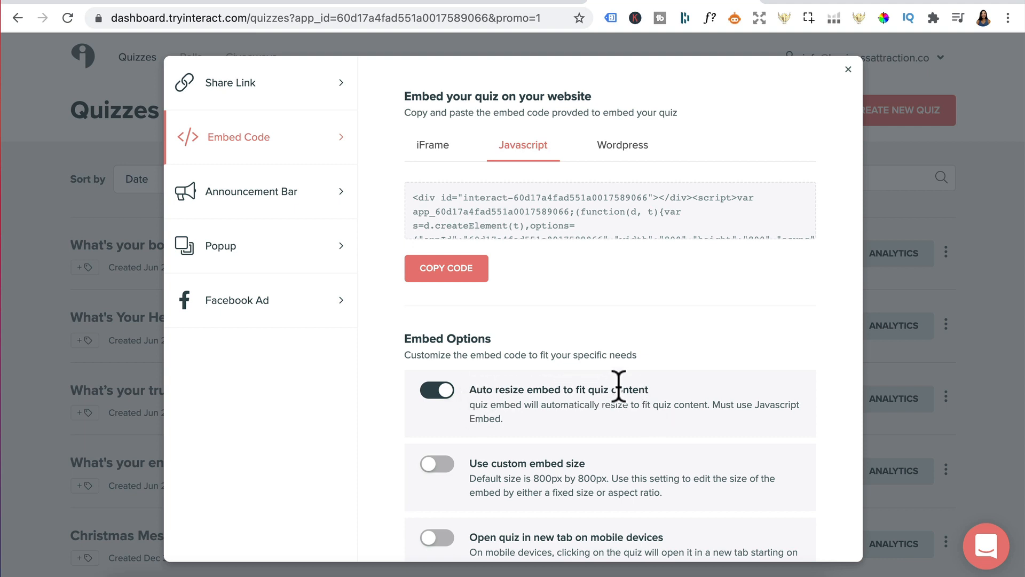
left_click(424, 272)
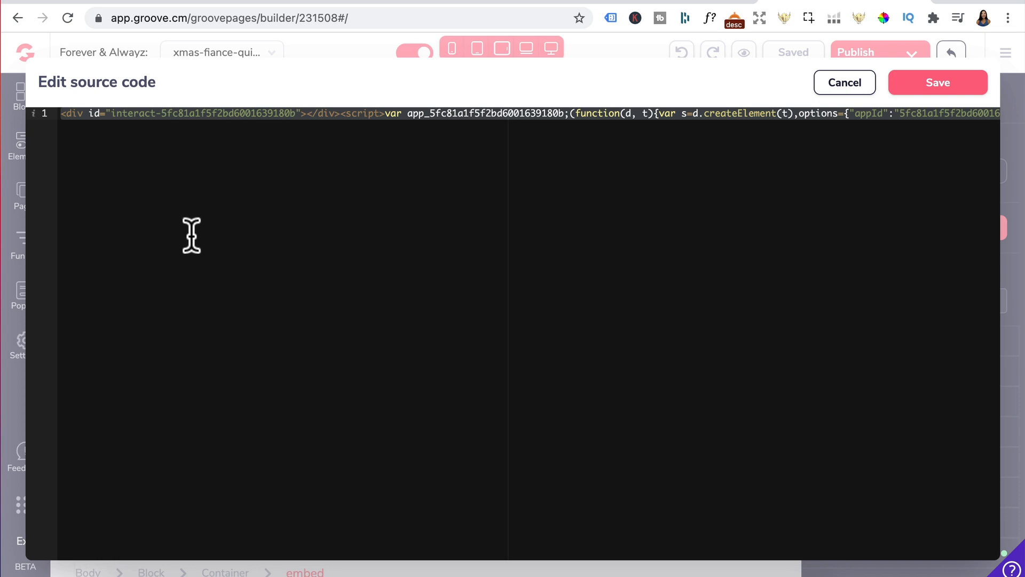
In the GroovePages builder, go to the end of the embed block's source code and save it.
key("End")
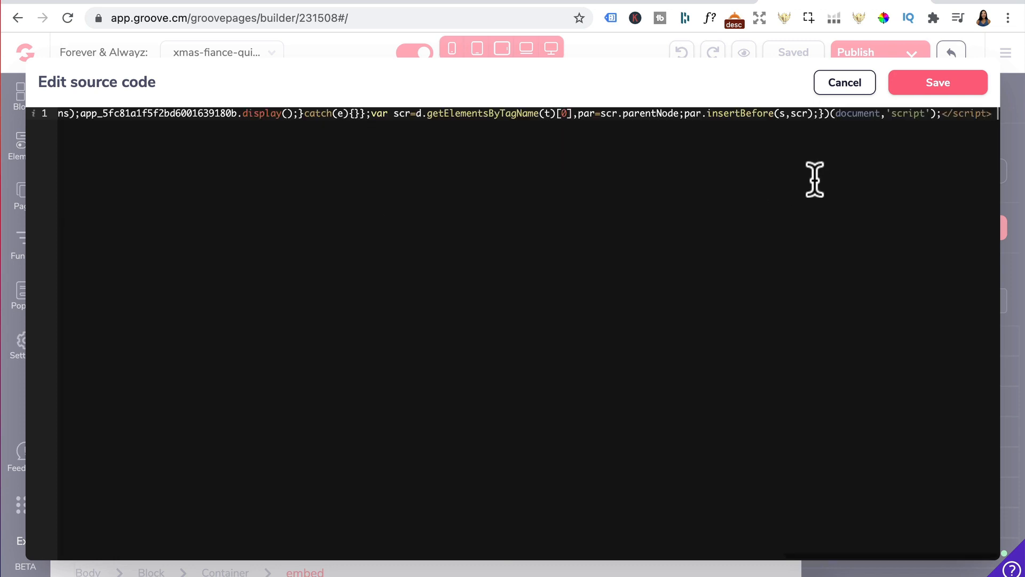
left_click(946, 91)
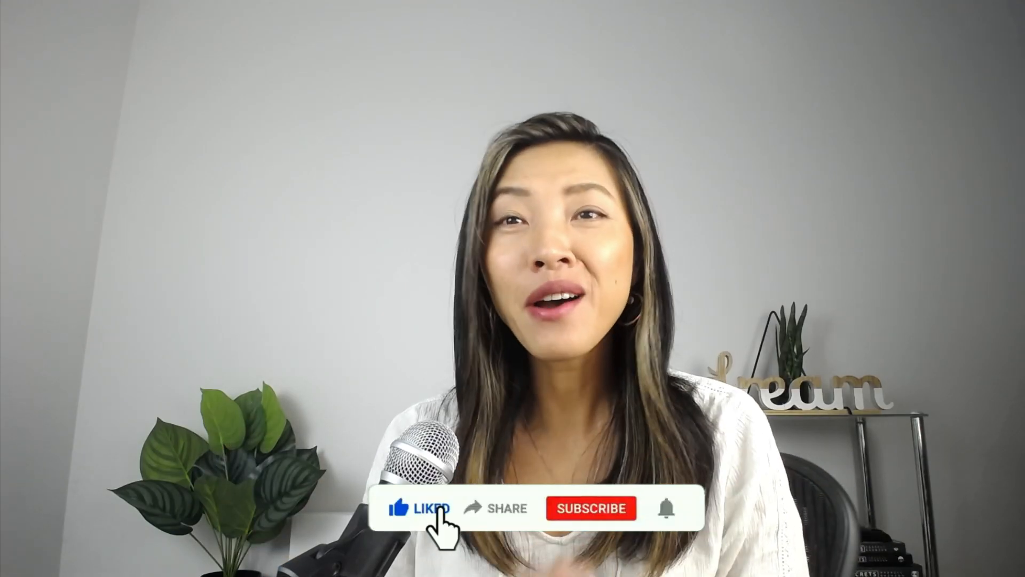